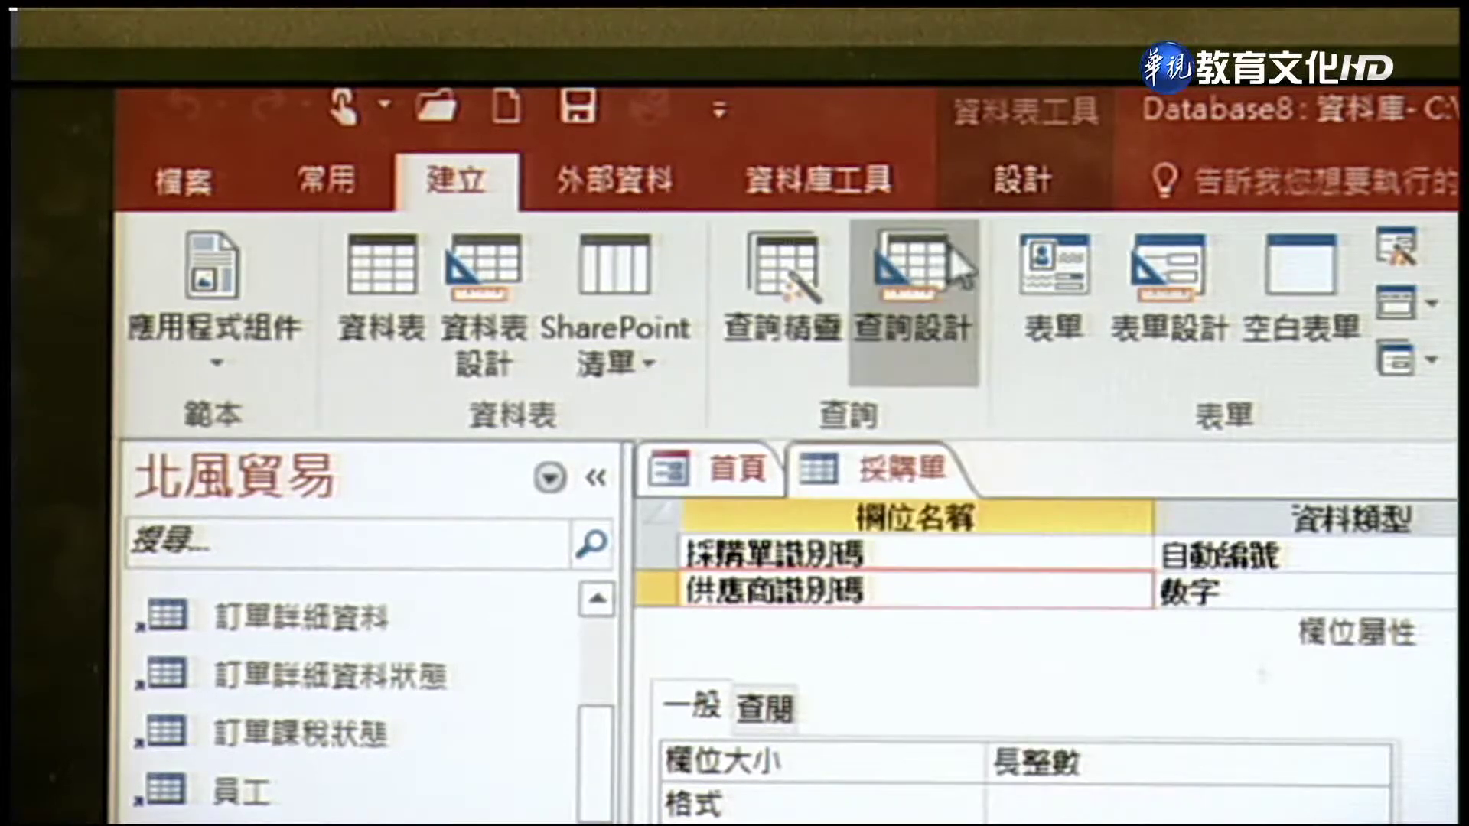
# - Create a new query in design view and add the 採購單 table as its source
pyautogui.click(918, 312)
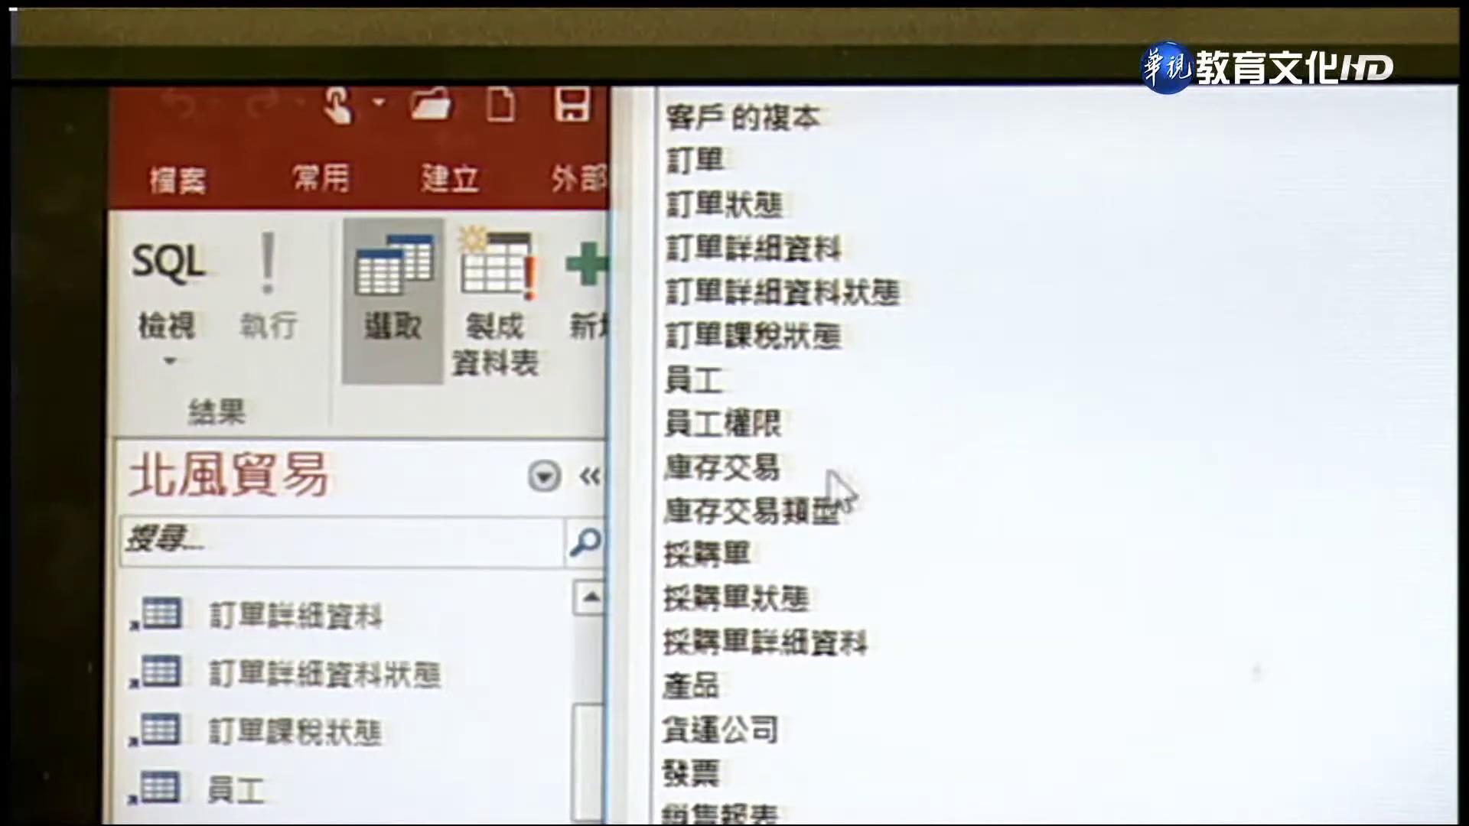
pyautogui.click(741, 549)
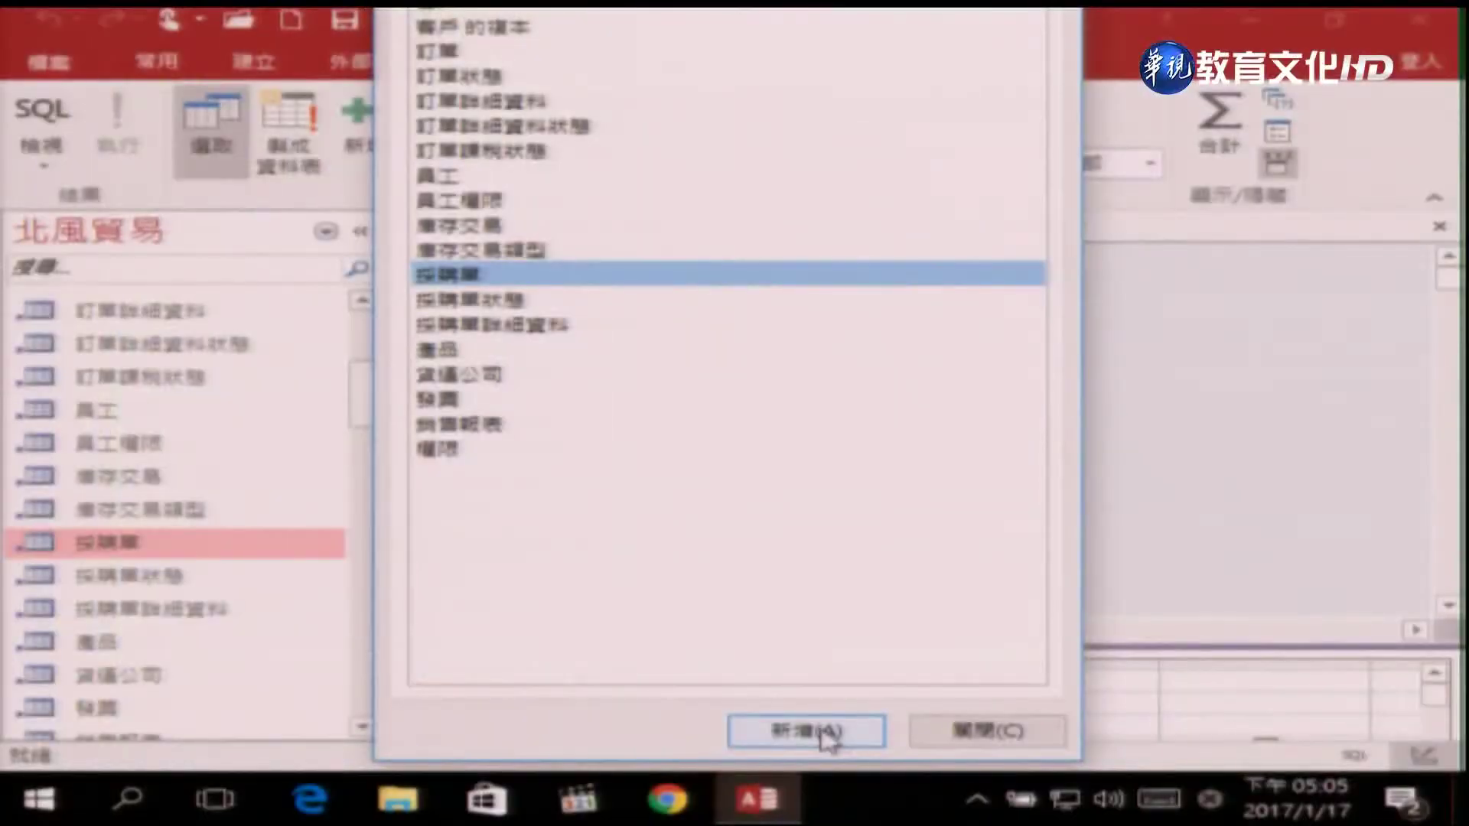
pyautogui.click(826, 737)
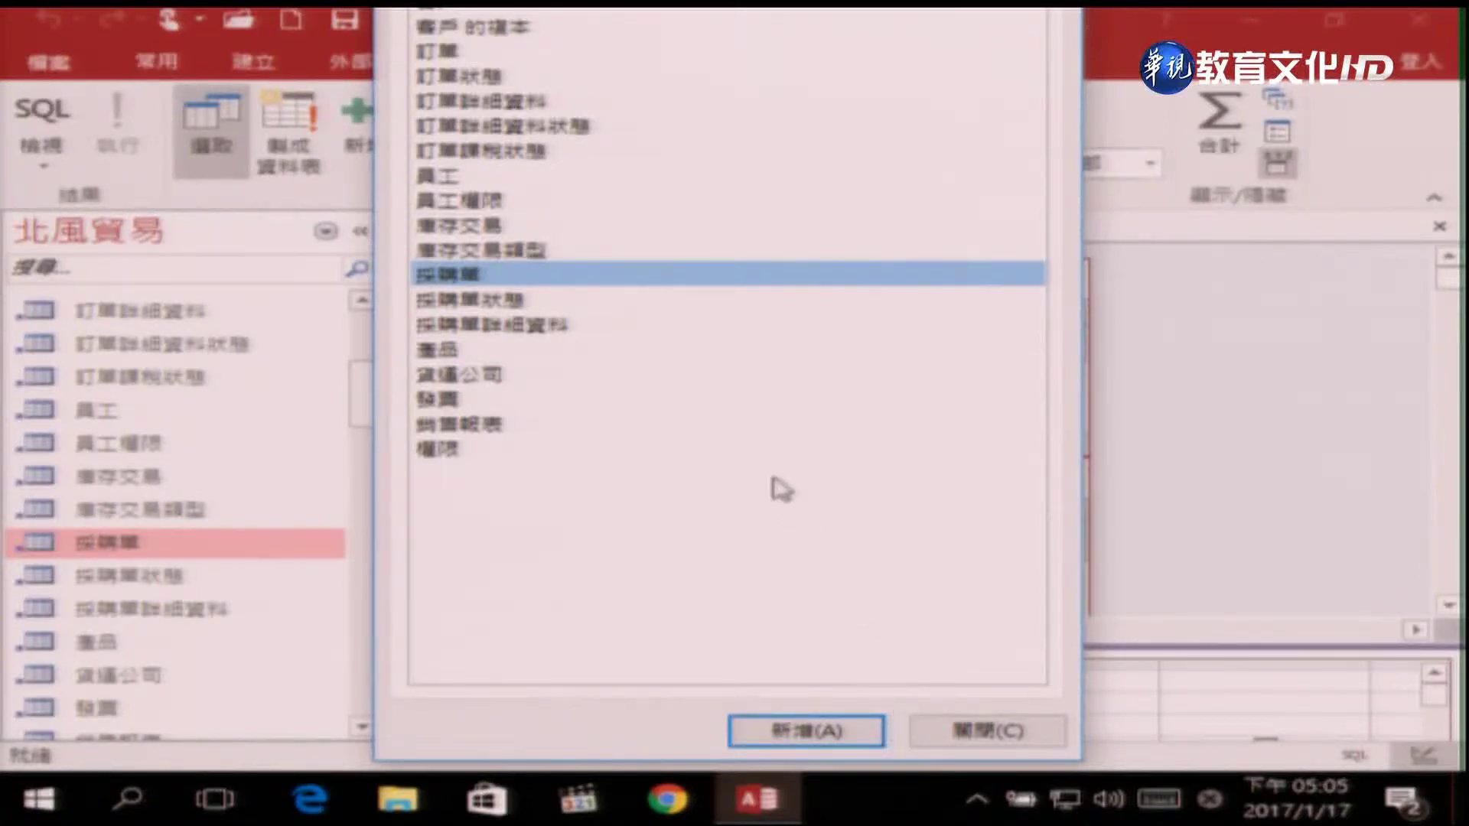
pyautogui.click(946, 737)
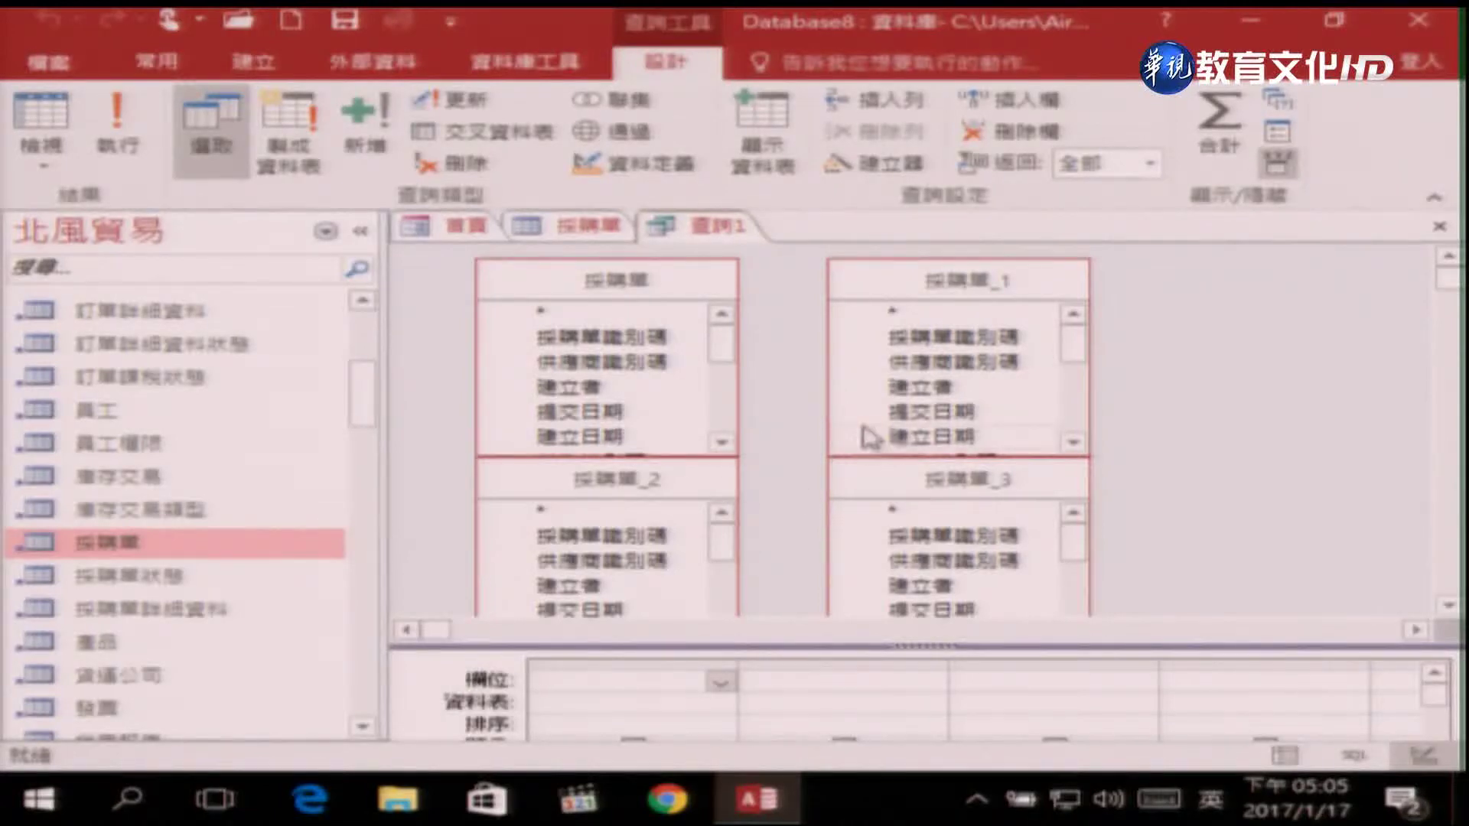
# - Remove the duplicate 採購單 tables from the query design, keeping only the original 採購單 table
pyautogui.scroll(-1, 871, 451)
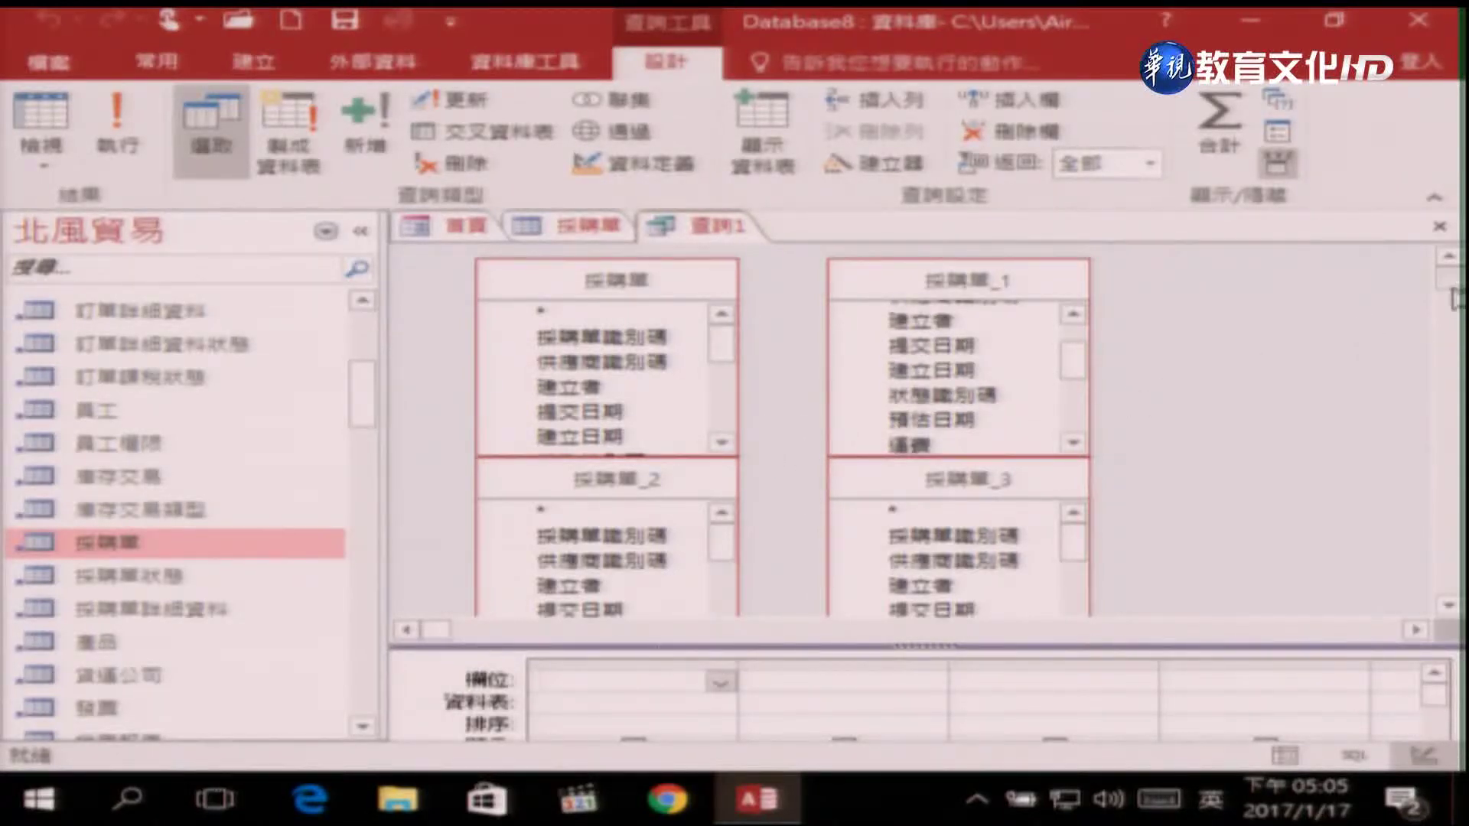
pyautogui.moveTo(1448, 287)
pyautogui.mouseDown()
pyautogui.moveTo(1452, 313)
pyautogui.moveTo(1448, 285)
pyautogui.mouseUp()
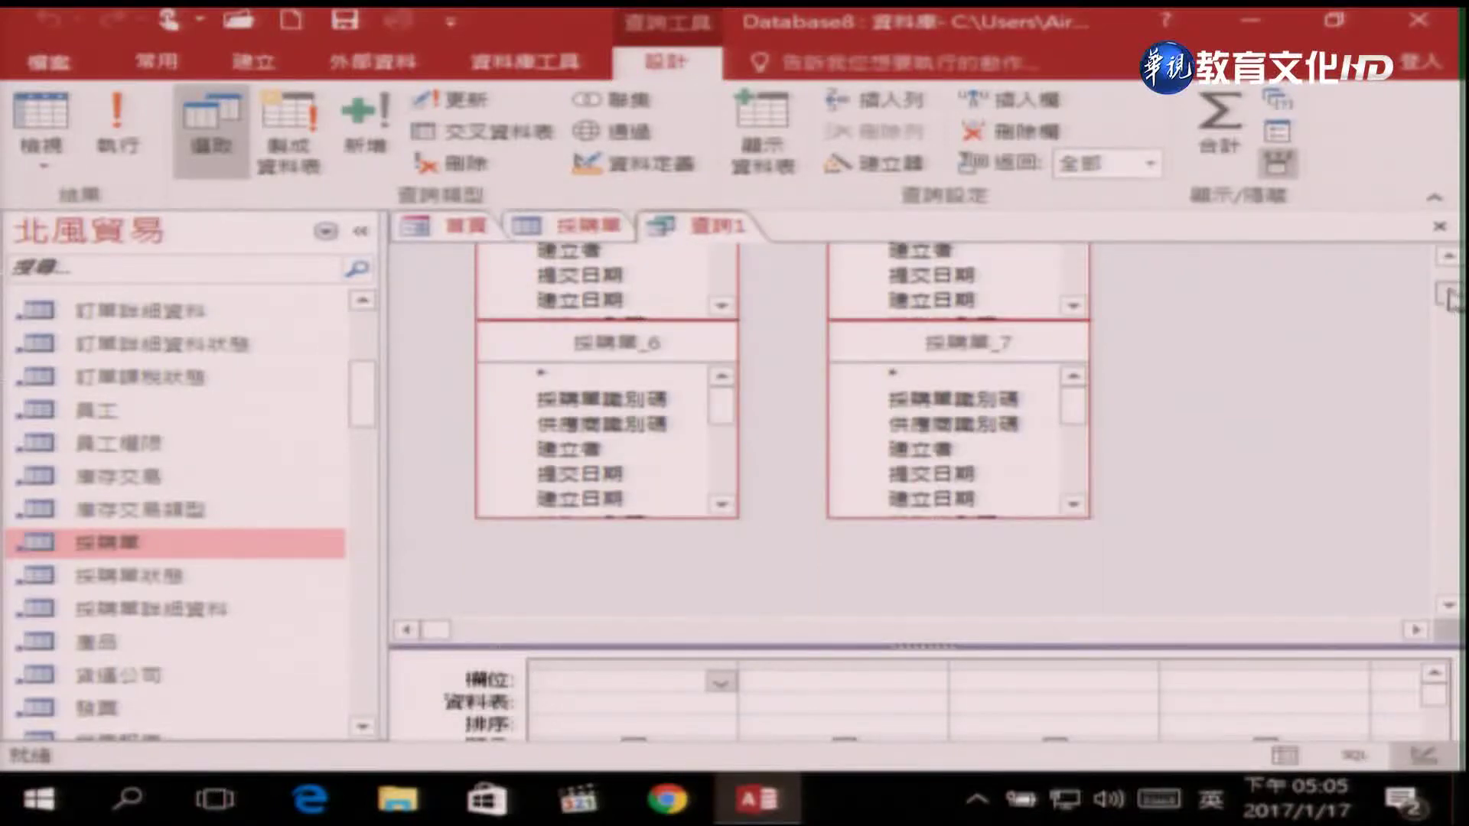
pyautogui.rightClick(1060, 370)
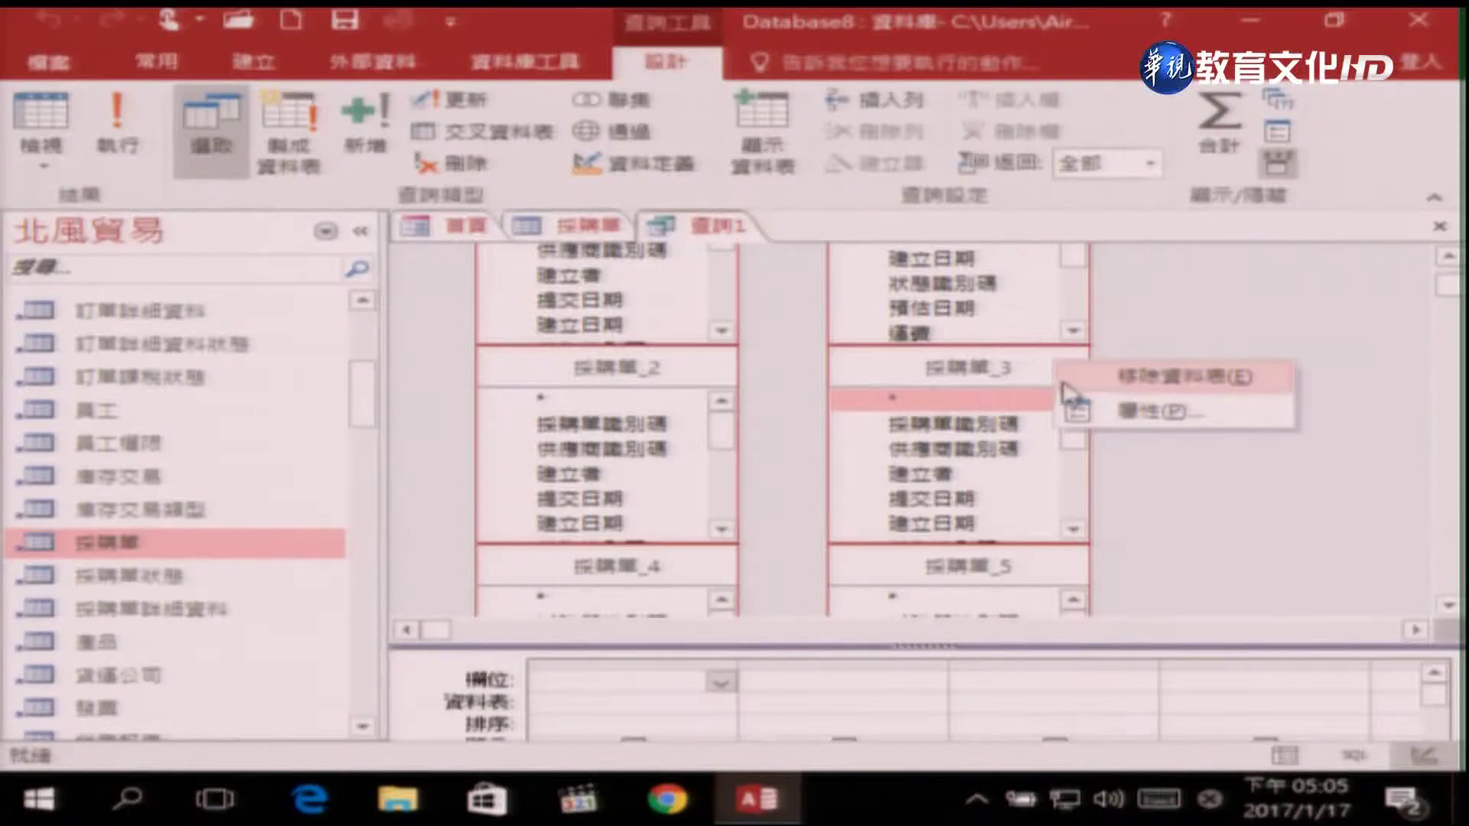
pyautogui.click(1137, 389)
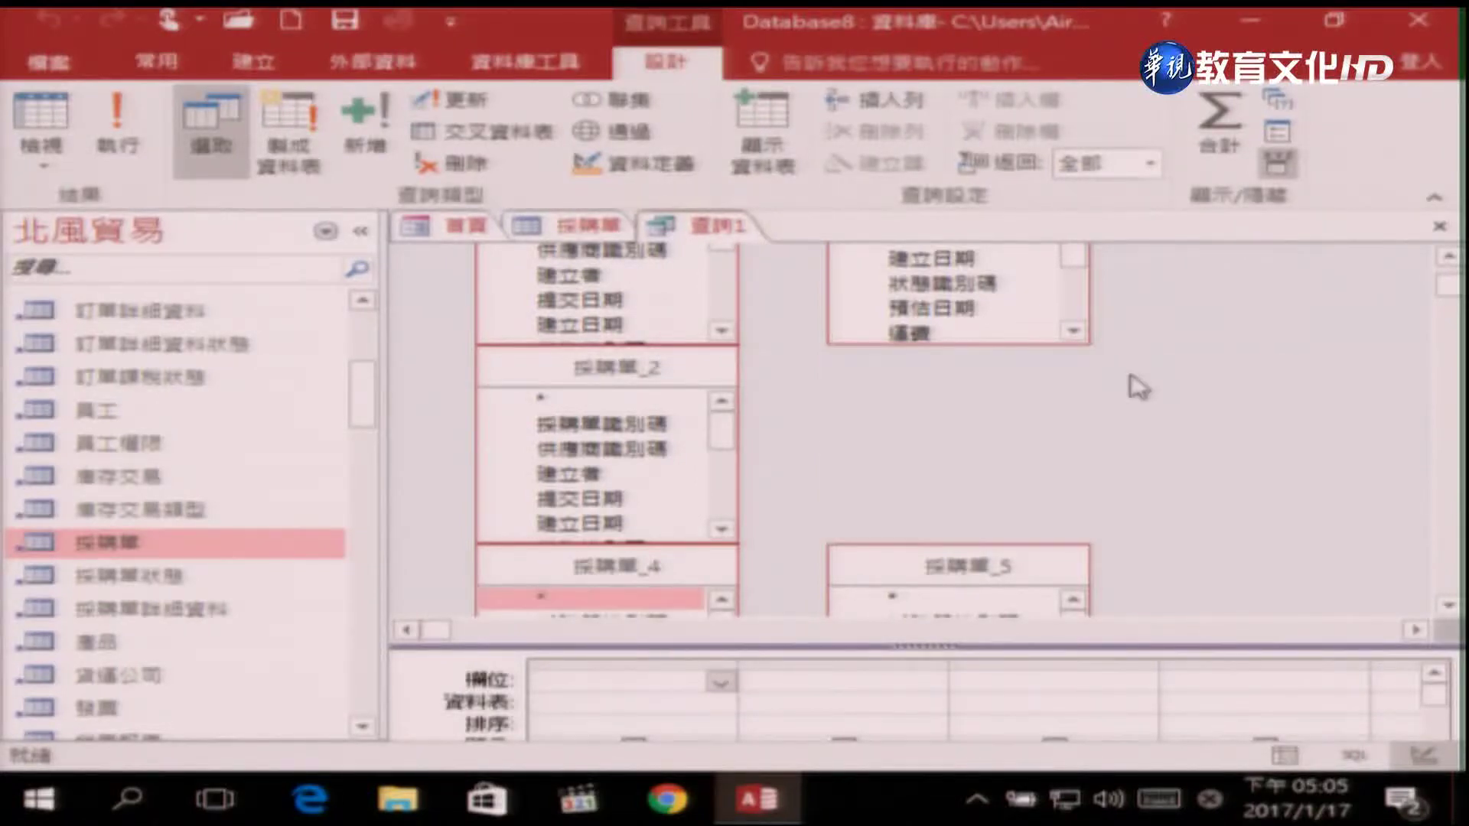
pyautogui.rightClick(713, 390)
pyautogui.click(773, 394)
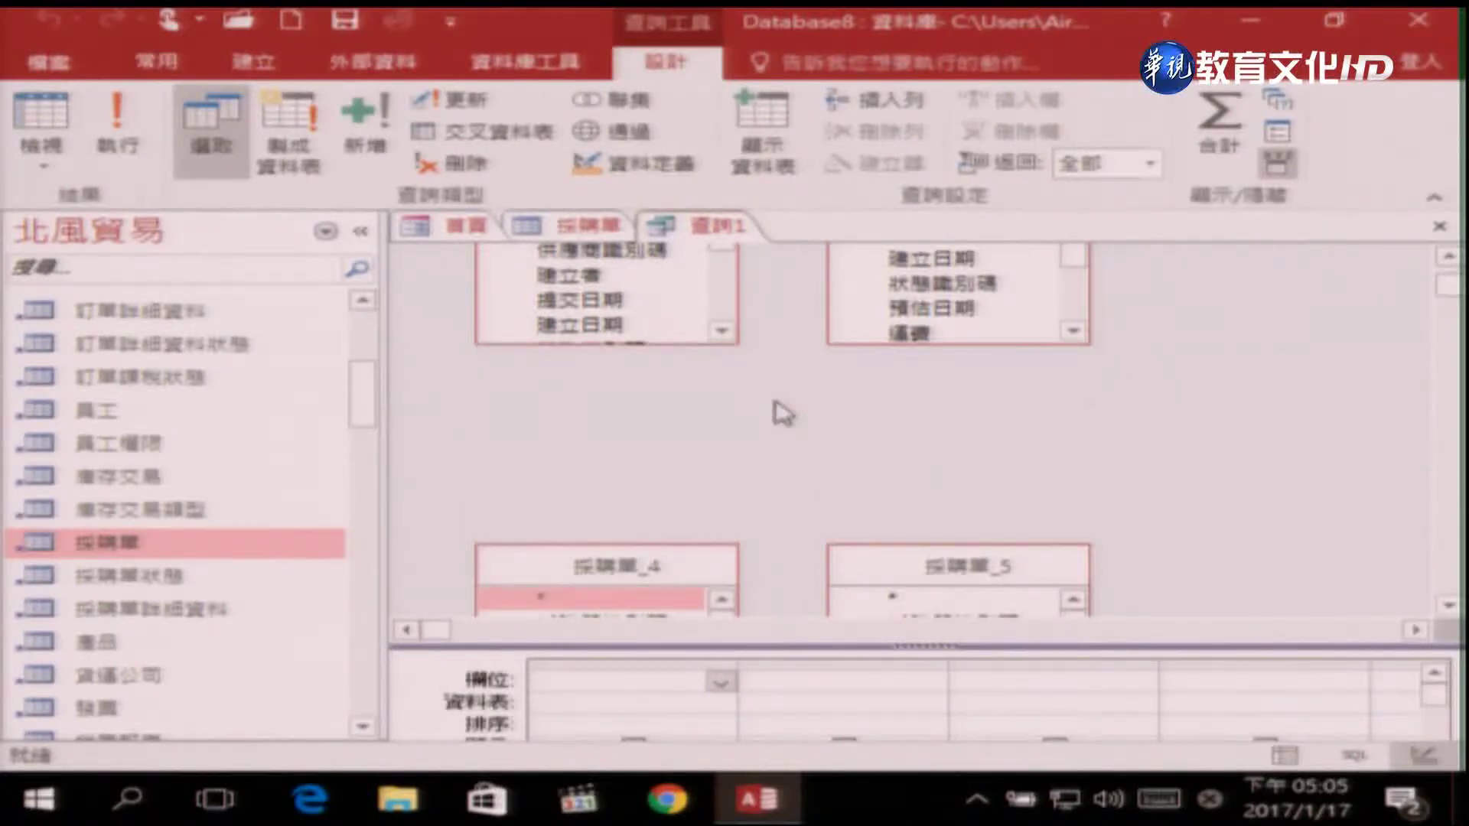
pyautogui.rightClick(712, 575)
pyautogui.click(922, 579)
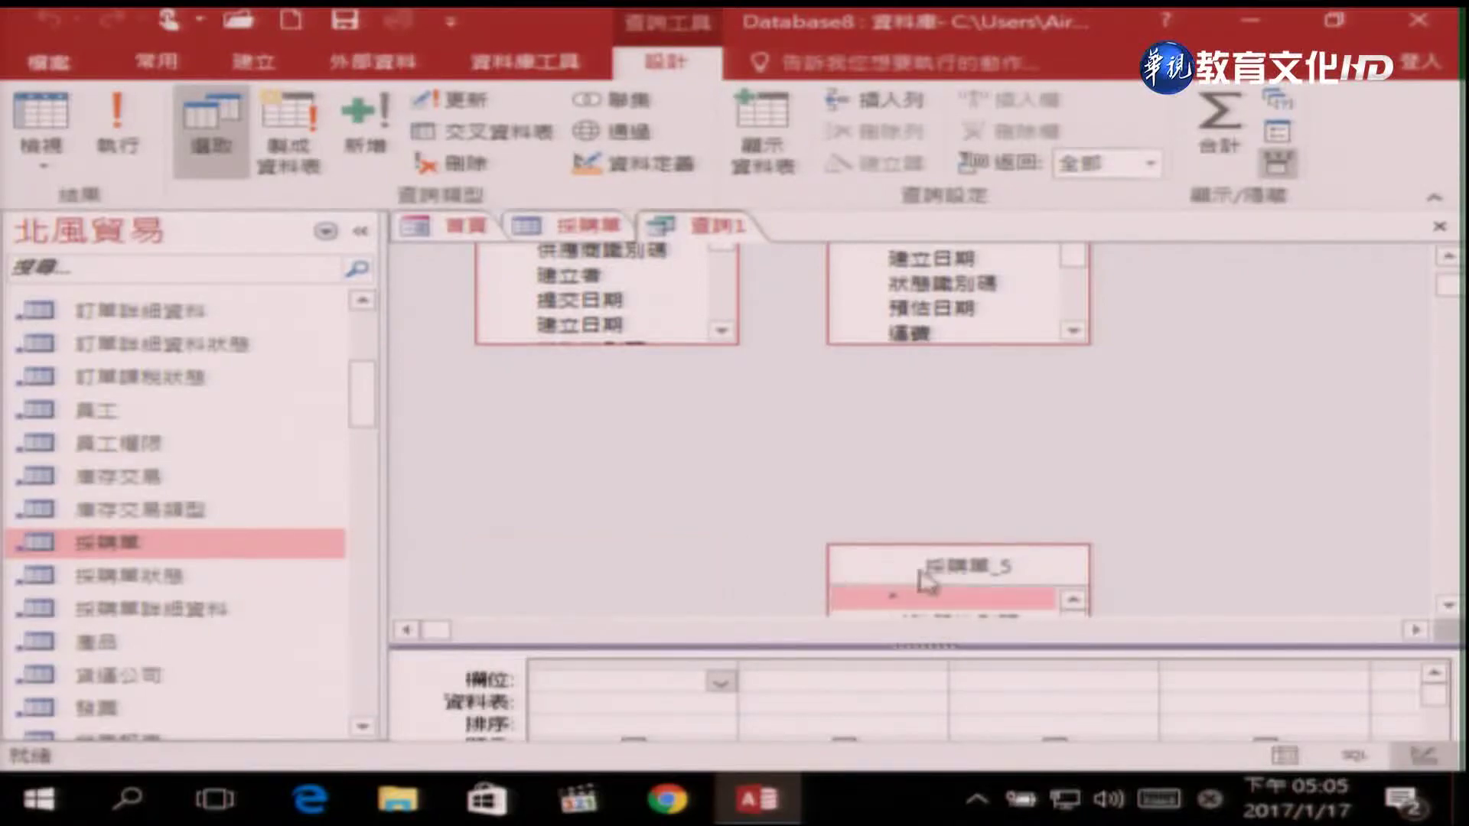
pyautogui.rightClick(1051, 570)
pyautogui.click(1109, 589)
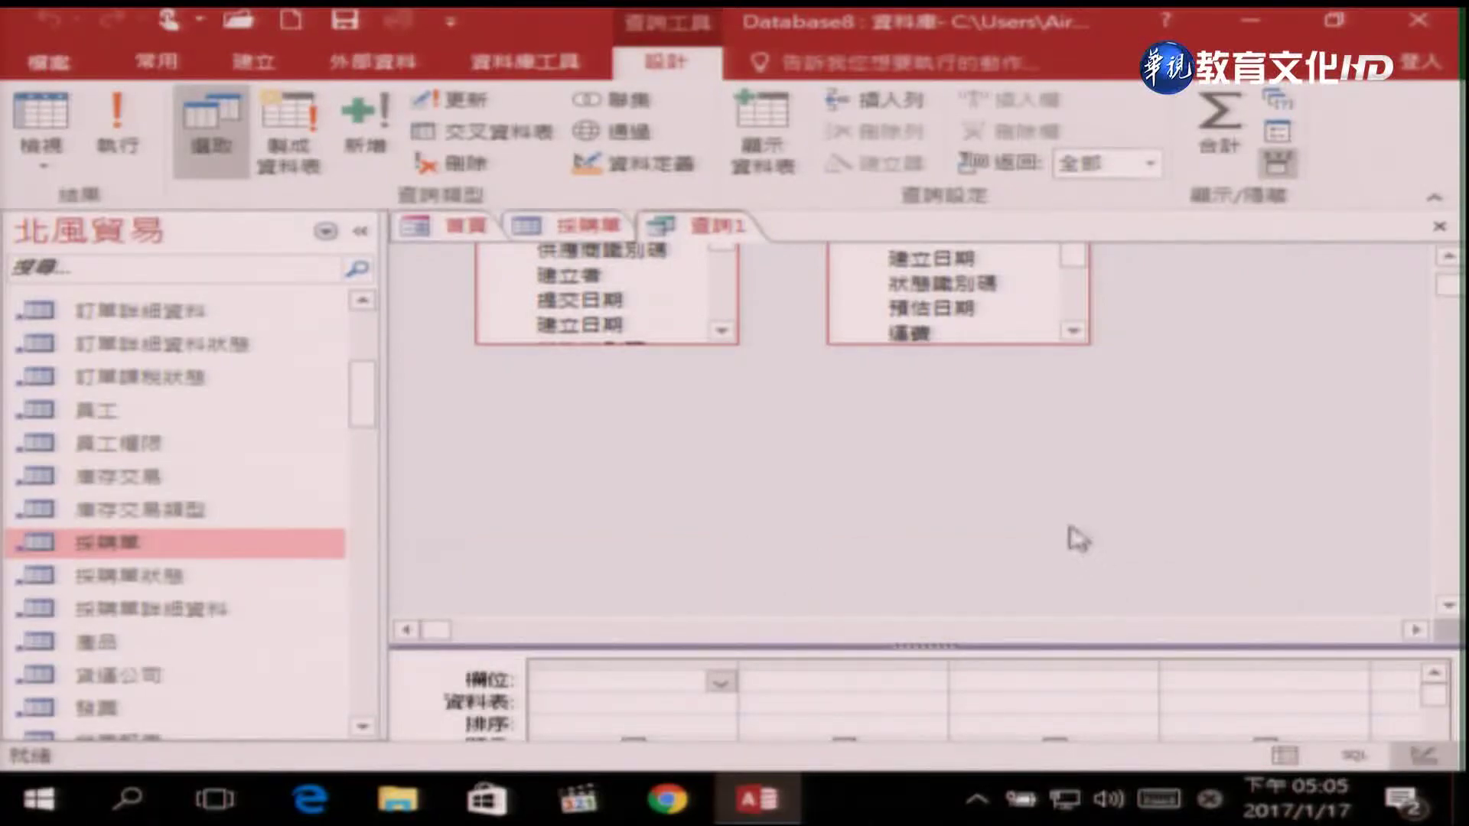
pyautogui.scroll(3, 1450, 276)
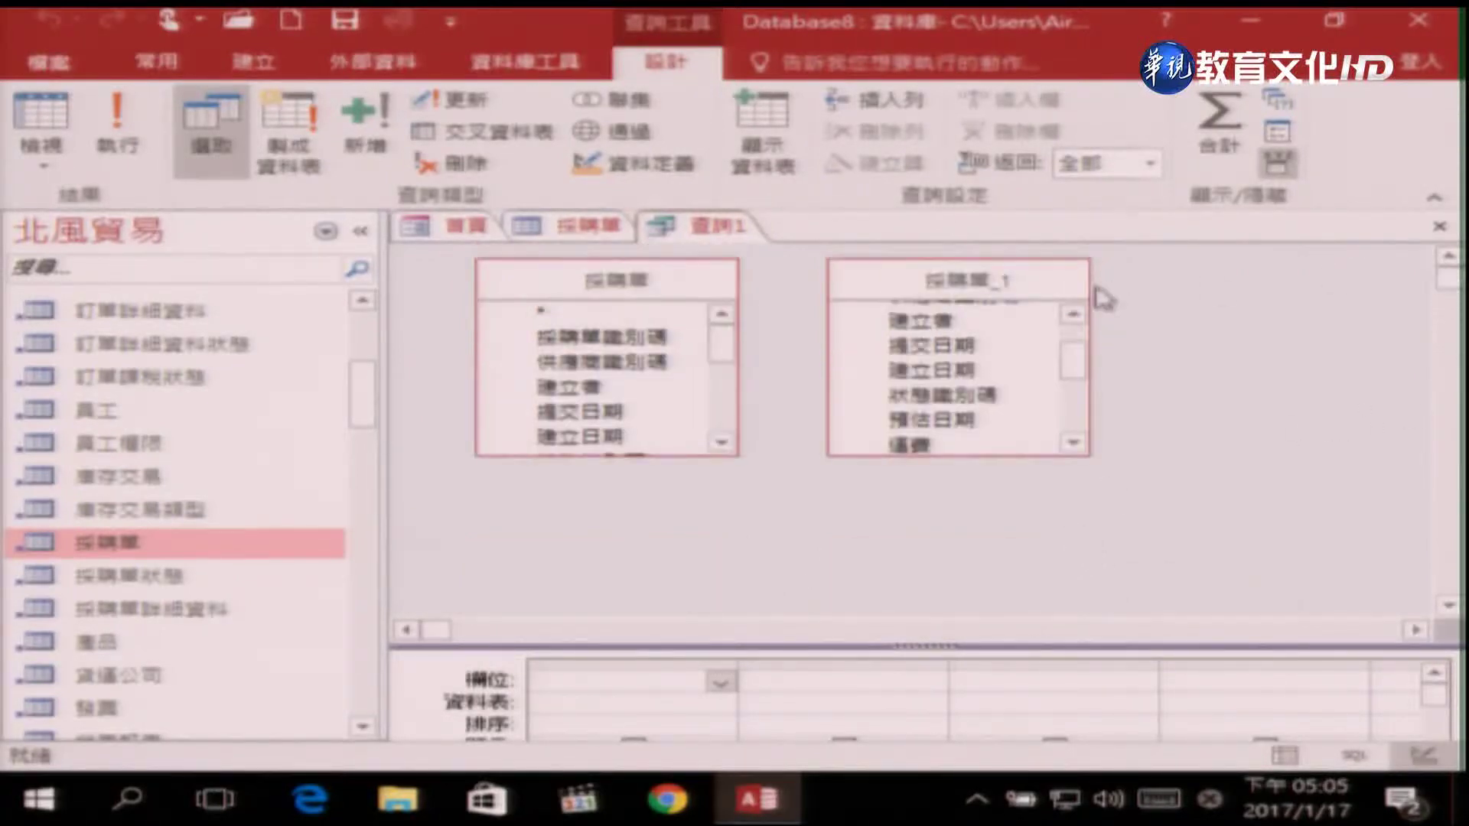
pyautogui.rightClick(1019, 286)
pyautogui.click(1068, 298)
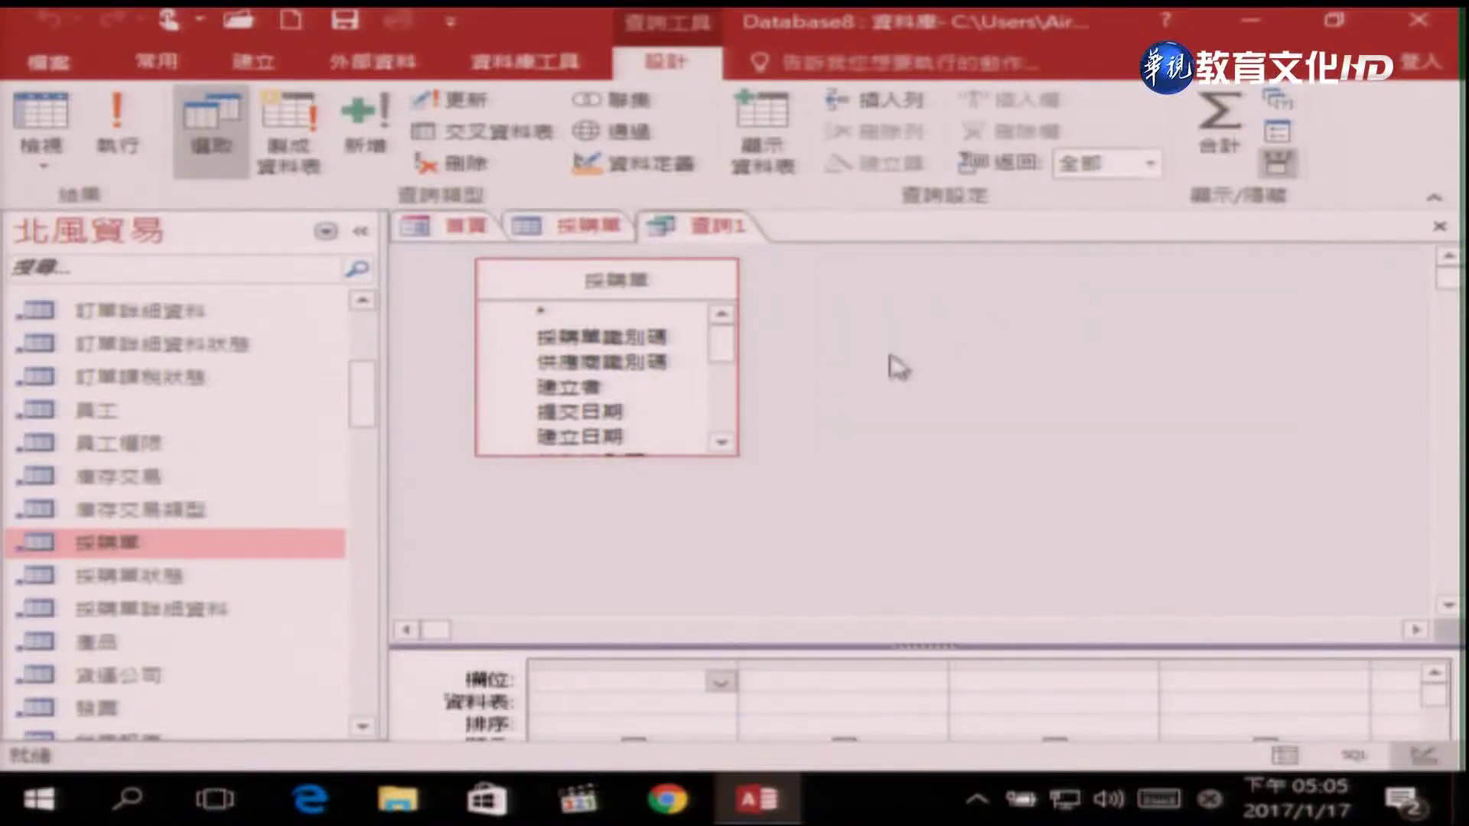
# - Enlarge the query design grid and add the fields 採購單識別碼 and 供應商識別碼 to its first two columns
pyautogui.moveTo(705, 646); pyautogui.dragTo(707, 476)
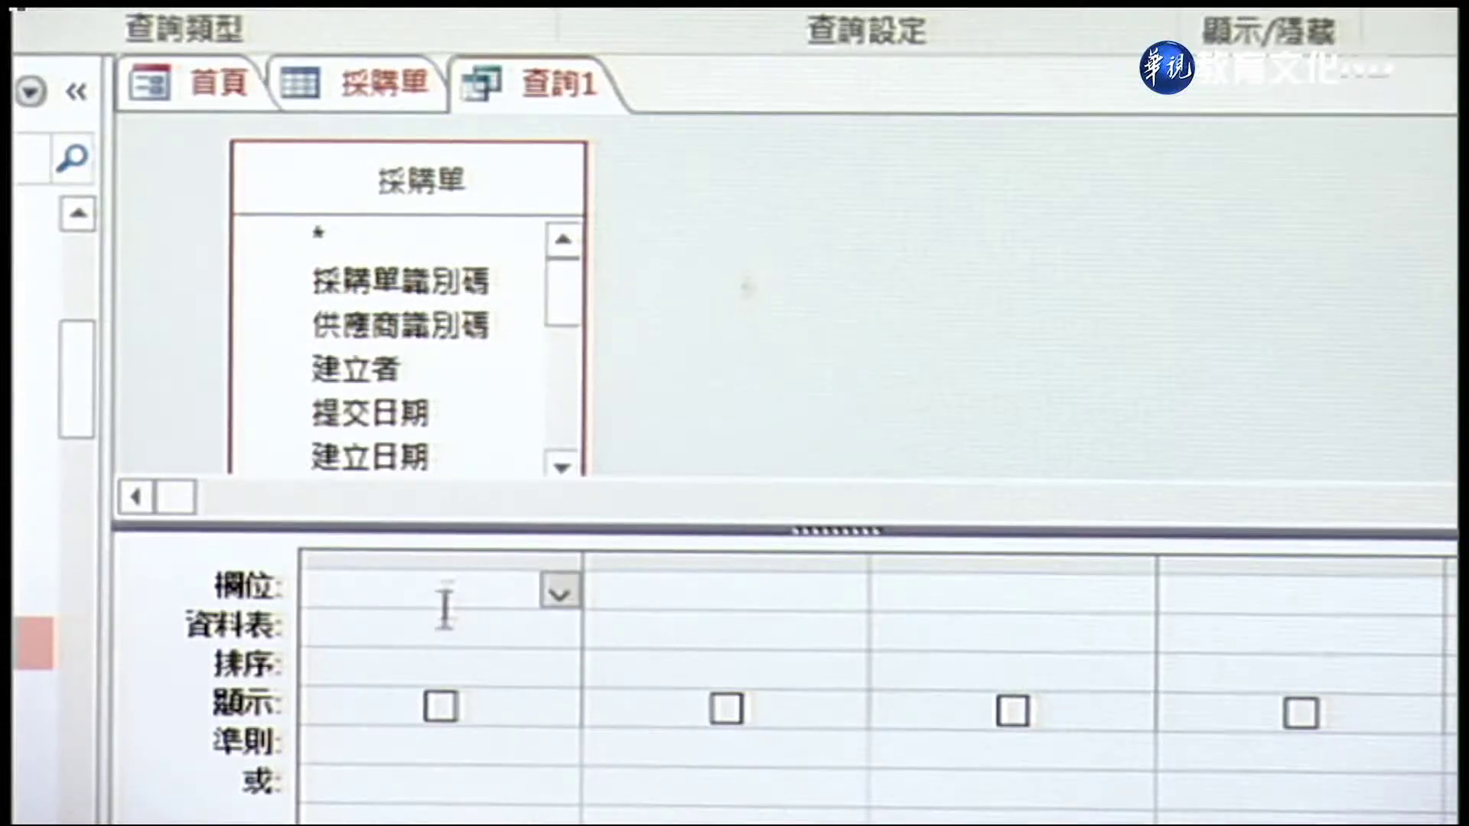
pyautogui.click(559, 593)
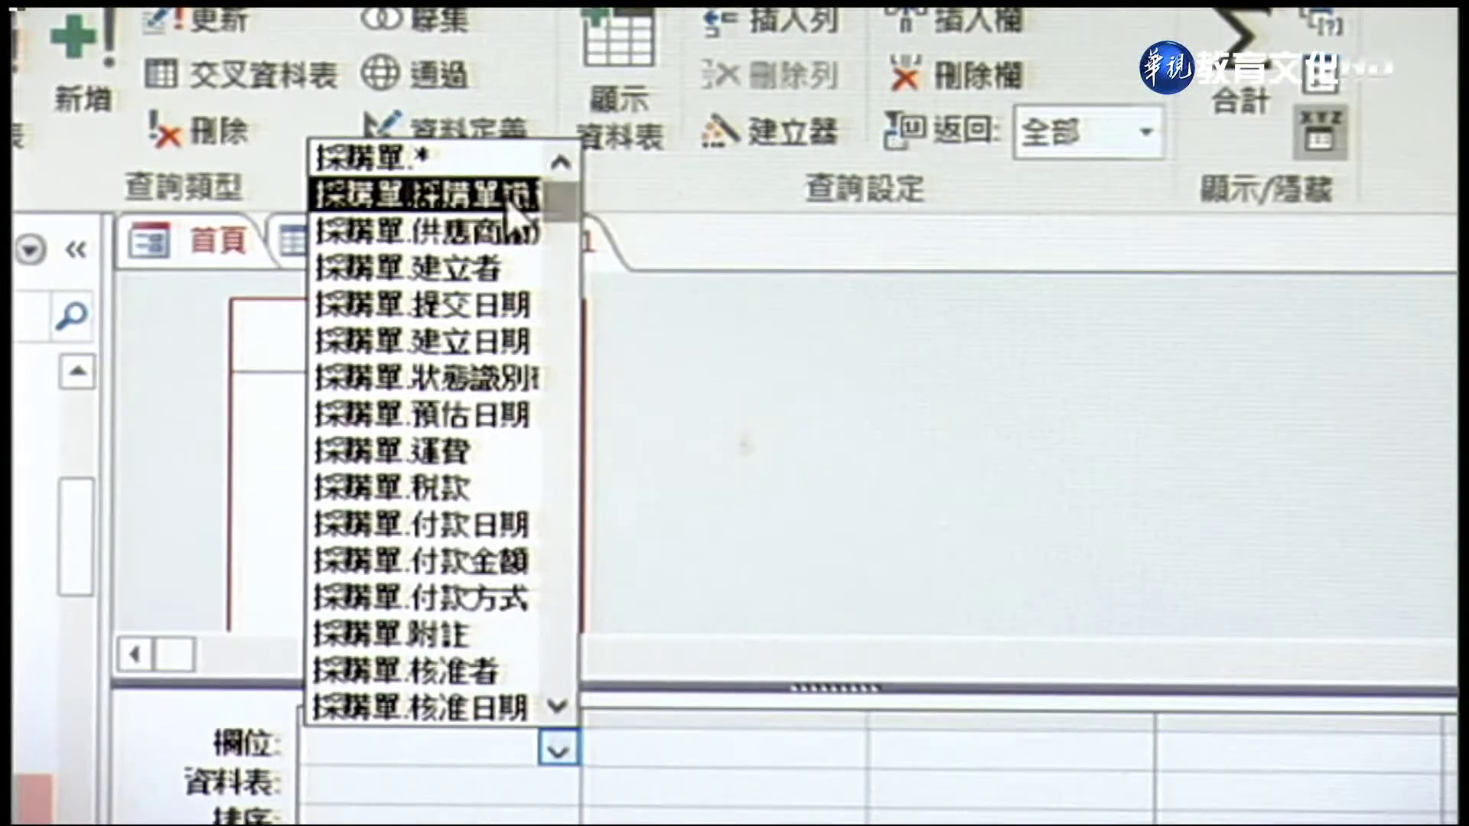
pyautogui.click(520, 203)
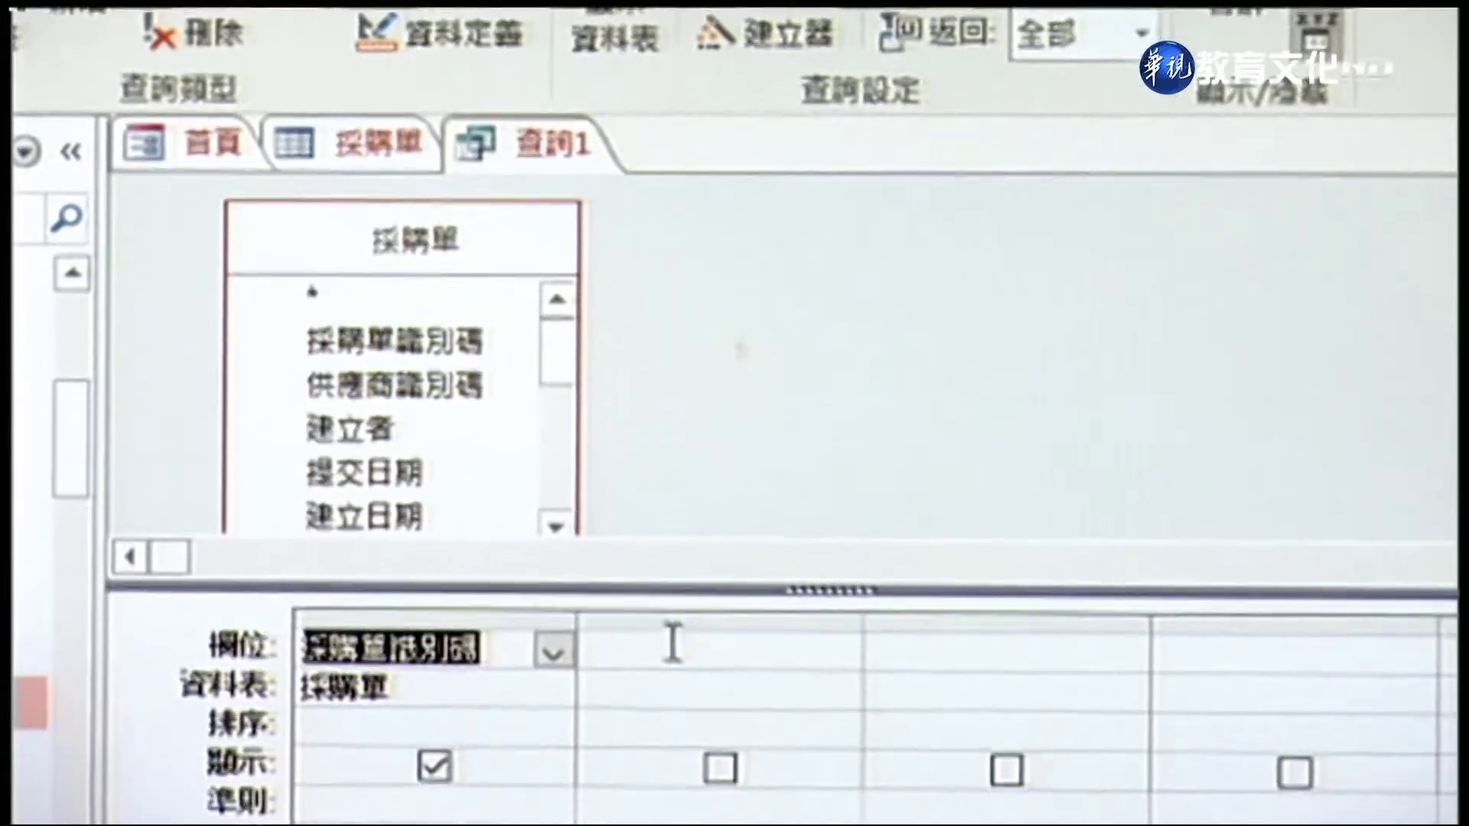
pyautogui.click(707, 727)
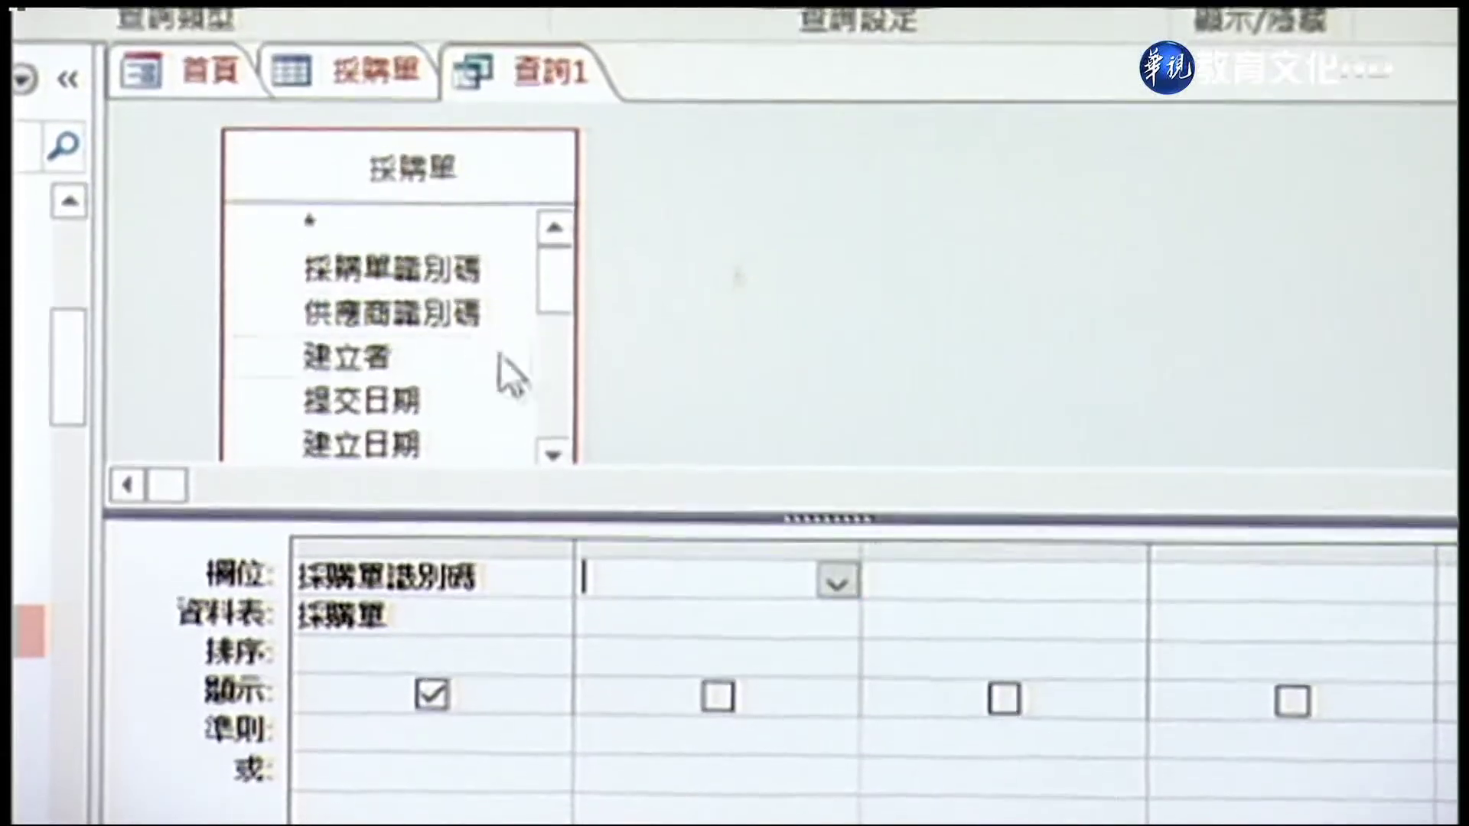
pyautogui.doubleClick(467, 292)
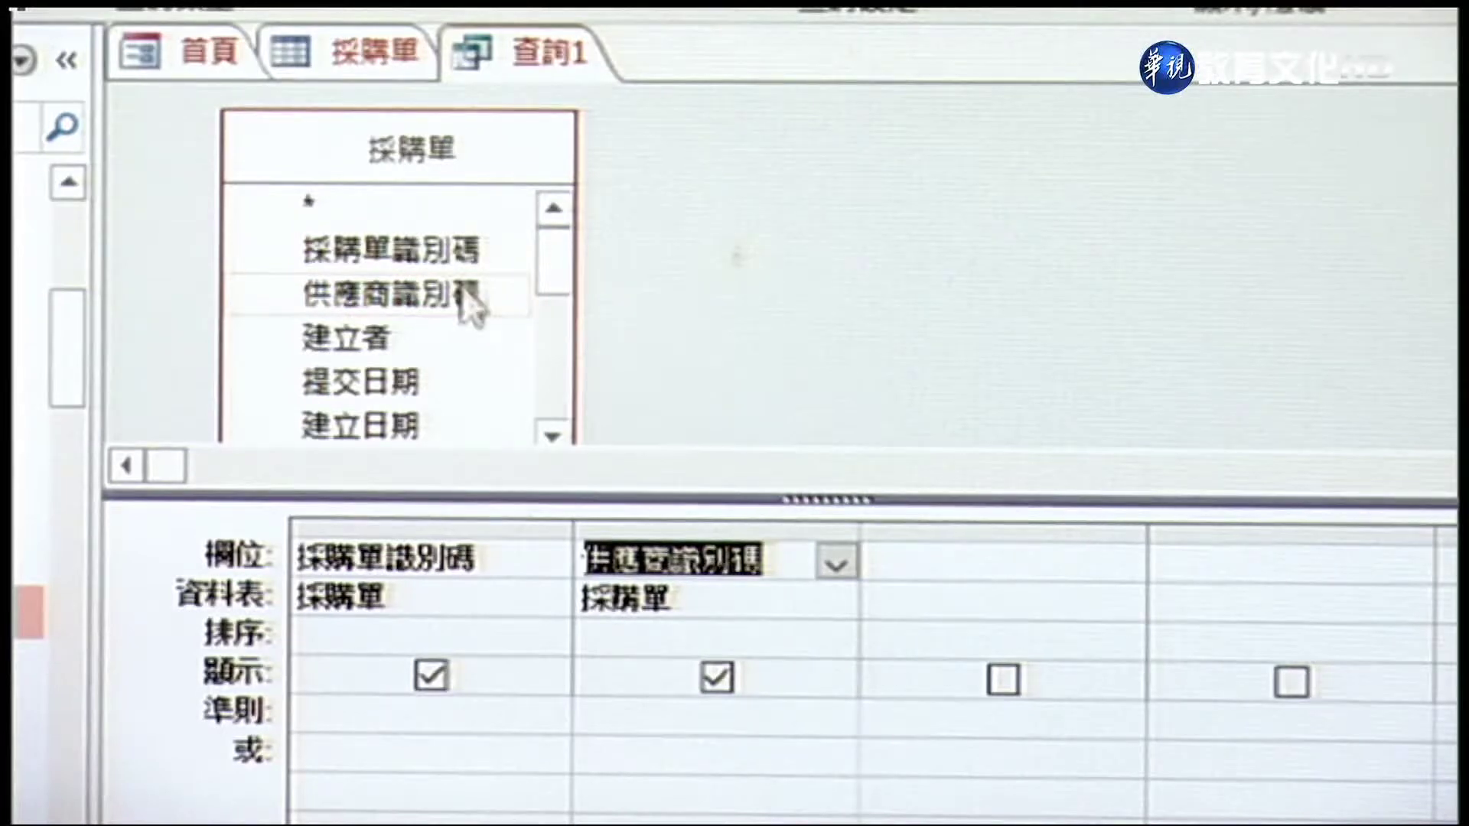
# - Add the fields 建立日期 and 狀態識別碼 to the third and fourth columns of the query
pyautogui.click(962, 566)
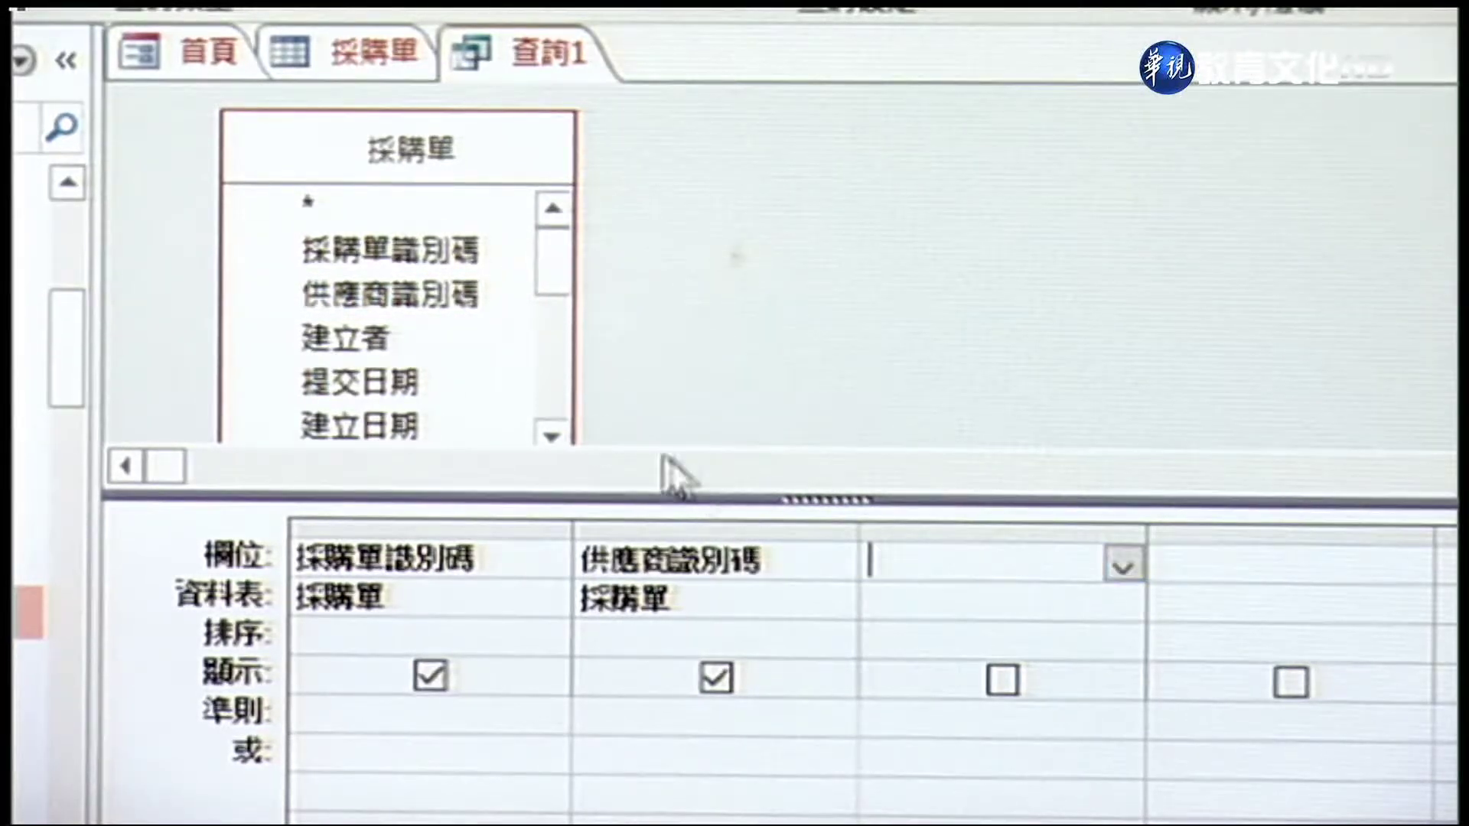
pyautogui.doubleClick(428, 429)
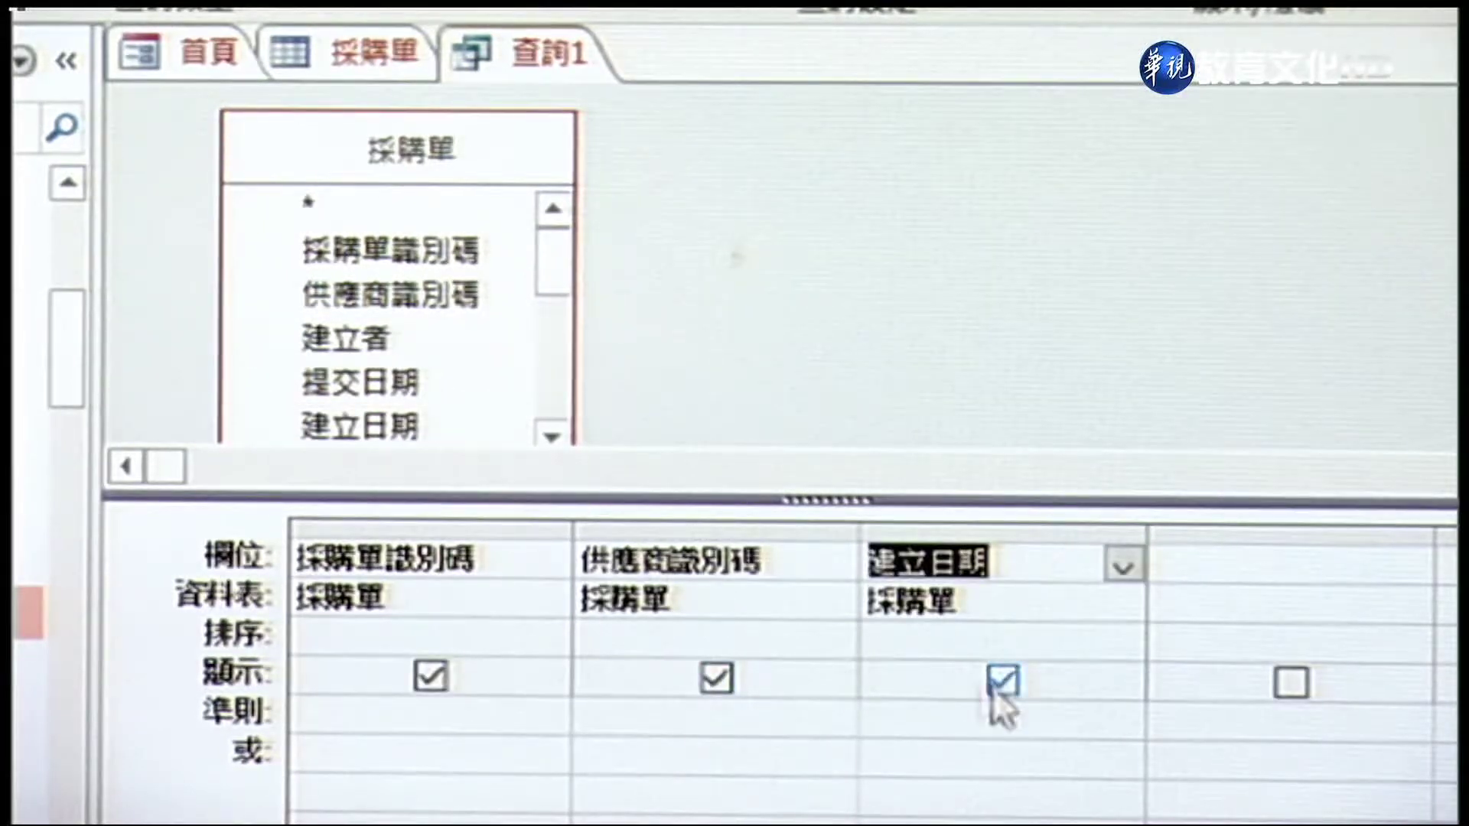
pyautogui.click(1186, 571)
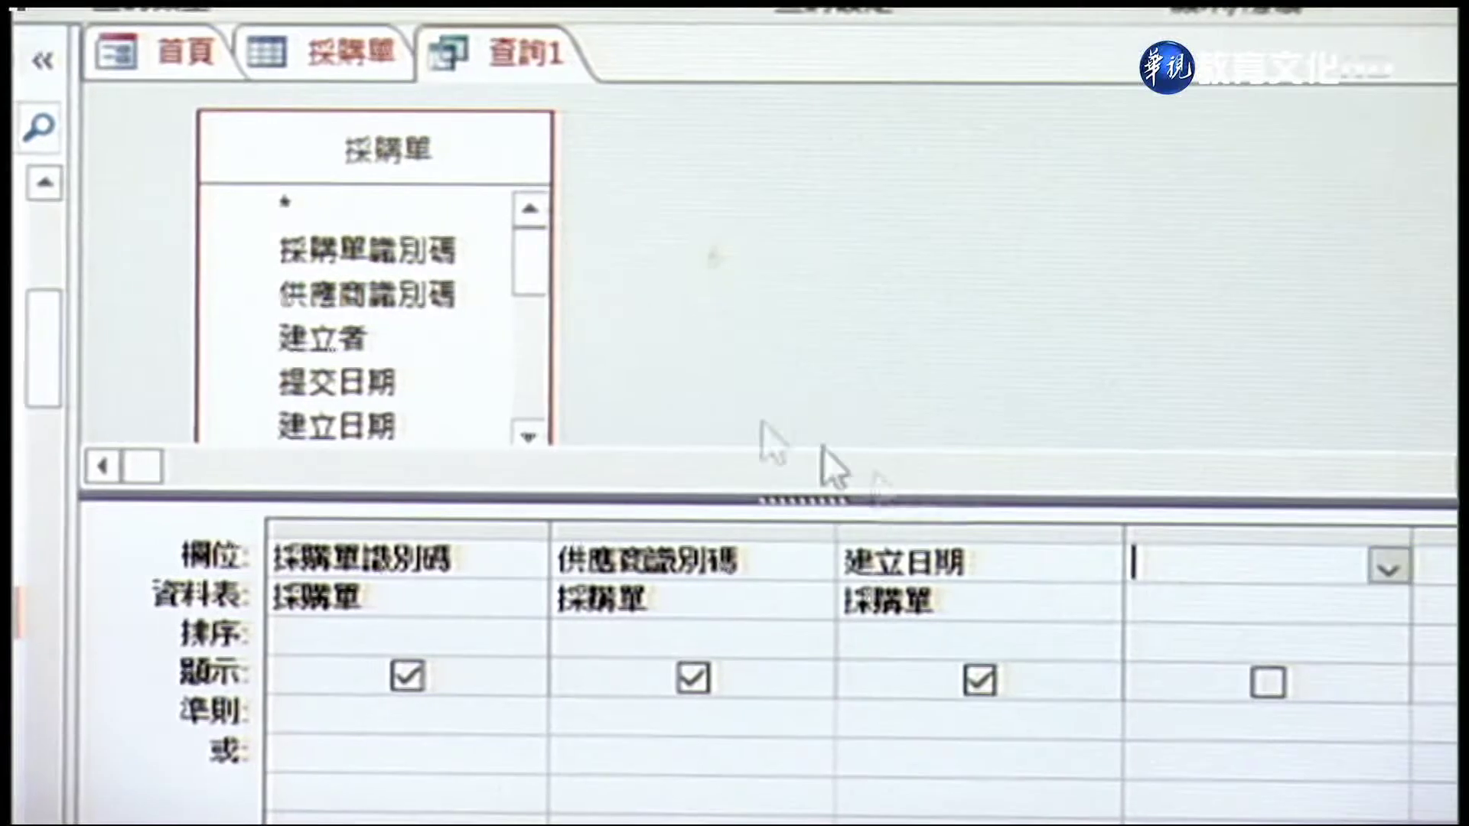
pyautogui.moveTo(508, 257); pyautogui.dragTo(525, 306)
pyautogui.click(405, 290)
pyautogui.doubleClick(399, 289)
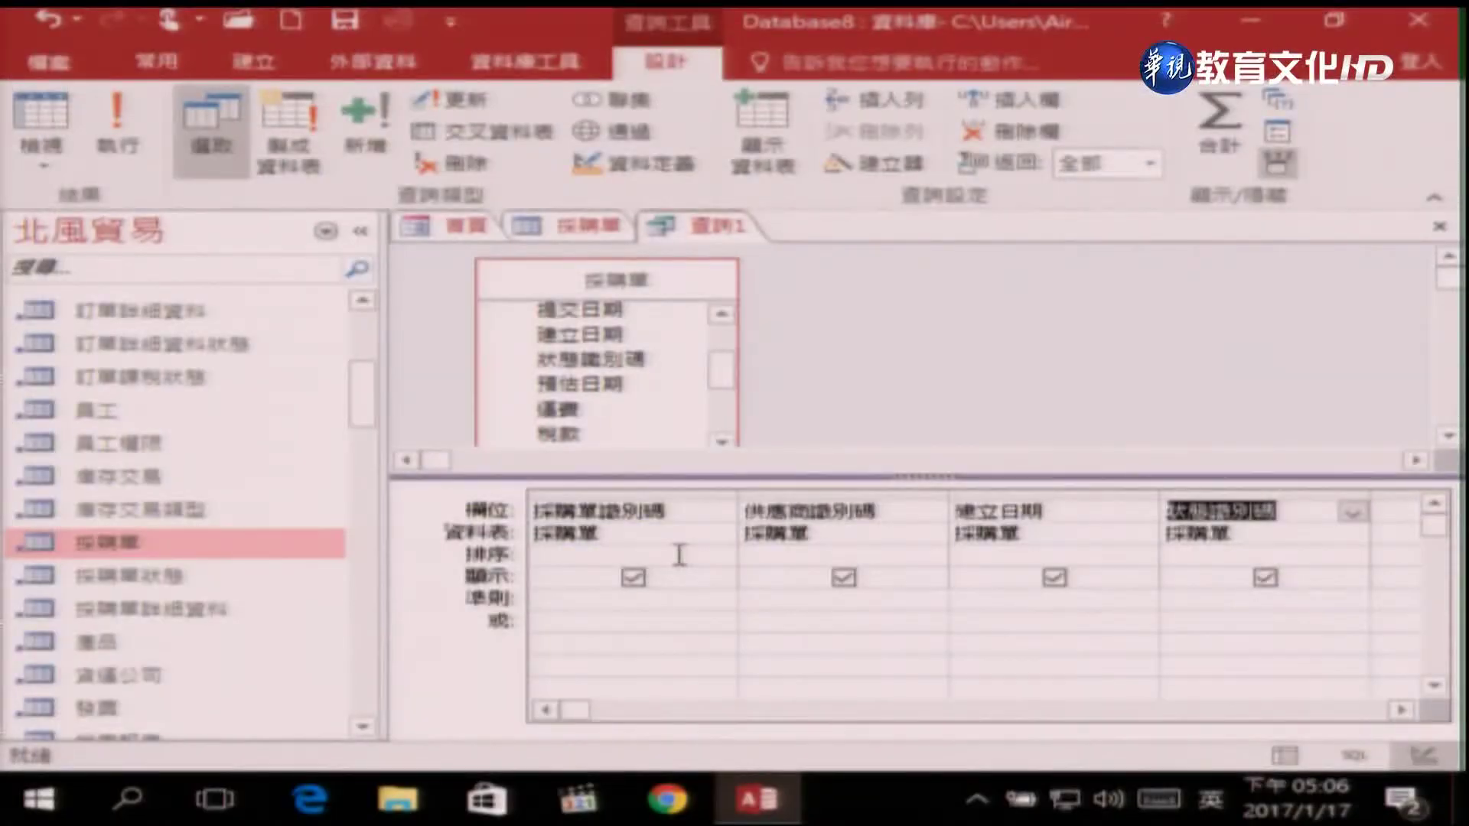
# - Set the 採購單識別碼 column of the query to sort in descending order (遞減)
pyautogui.click(680, 555)
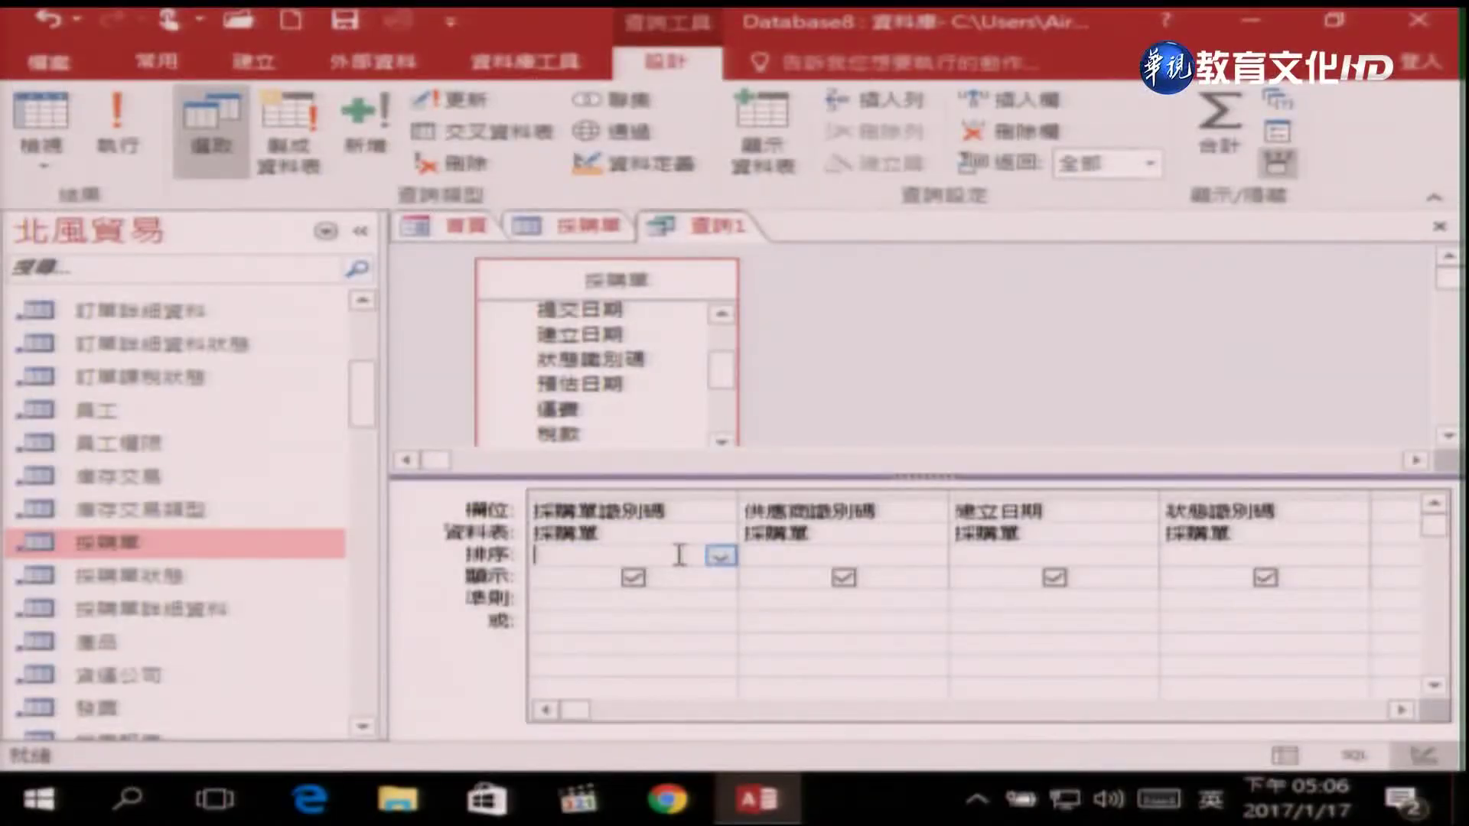
pyautogui.click(719, 557)
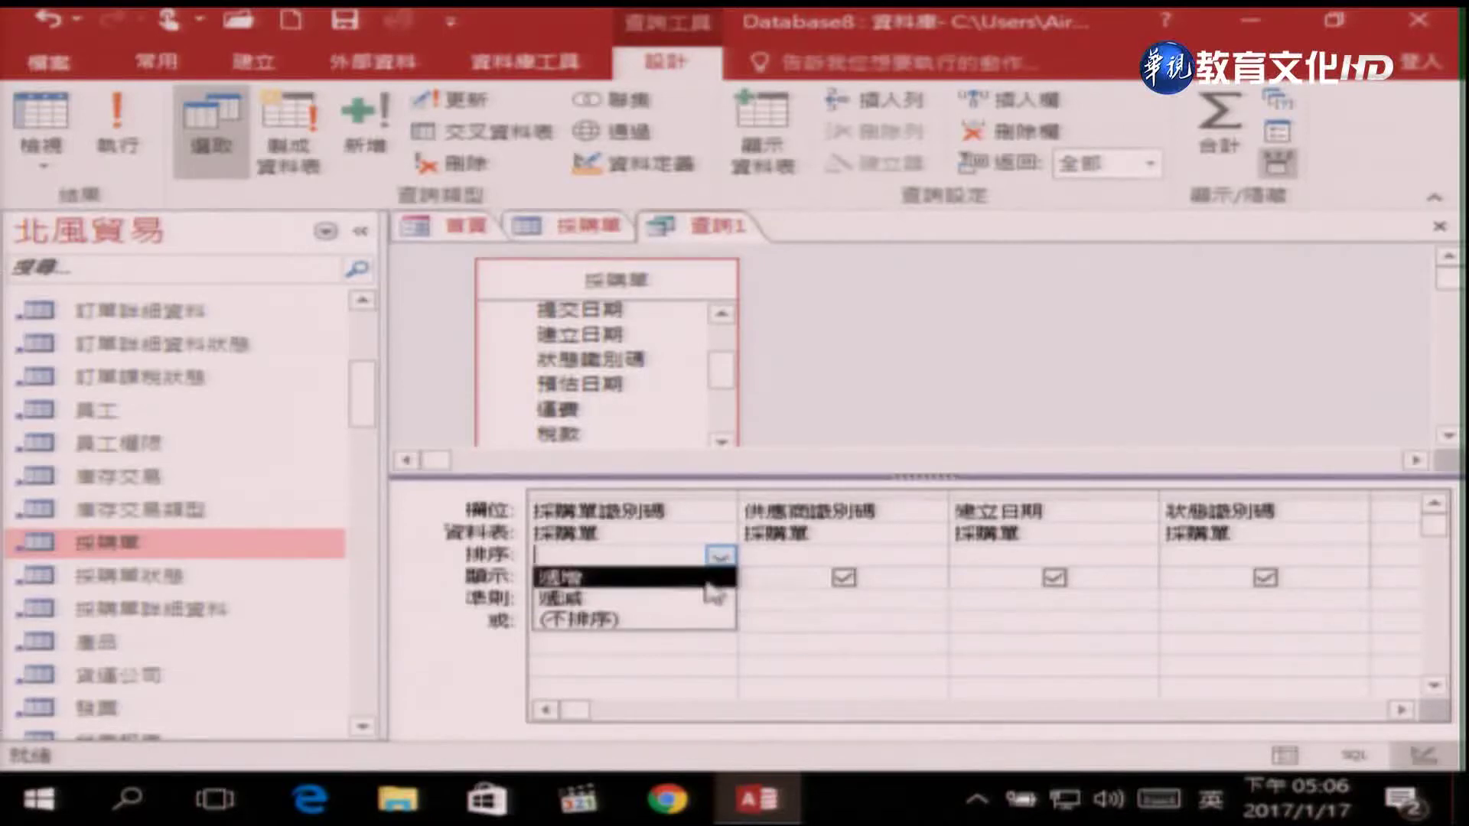
pyautogui.click(714, 598)
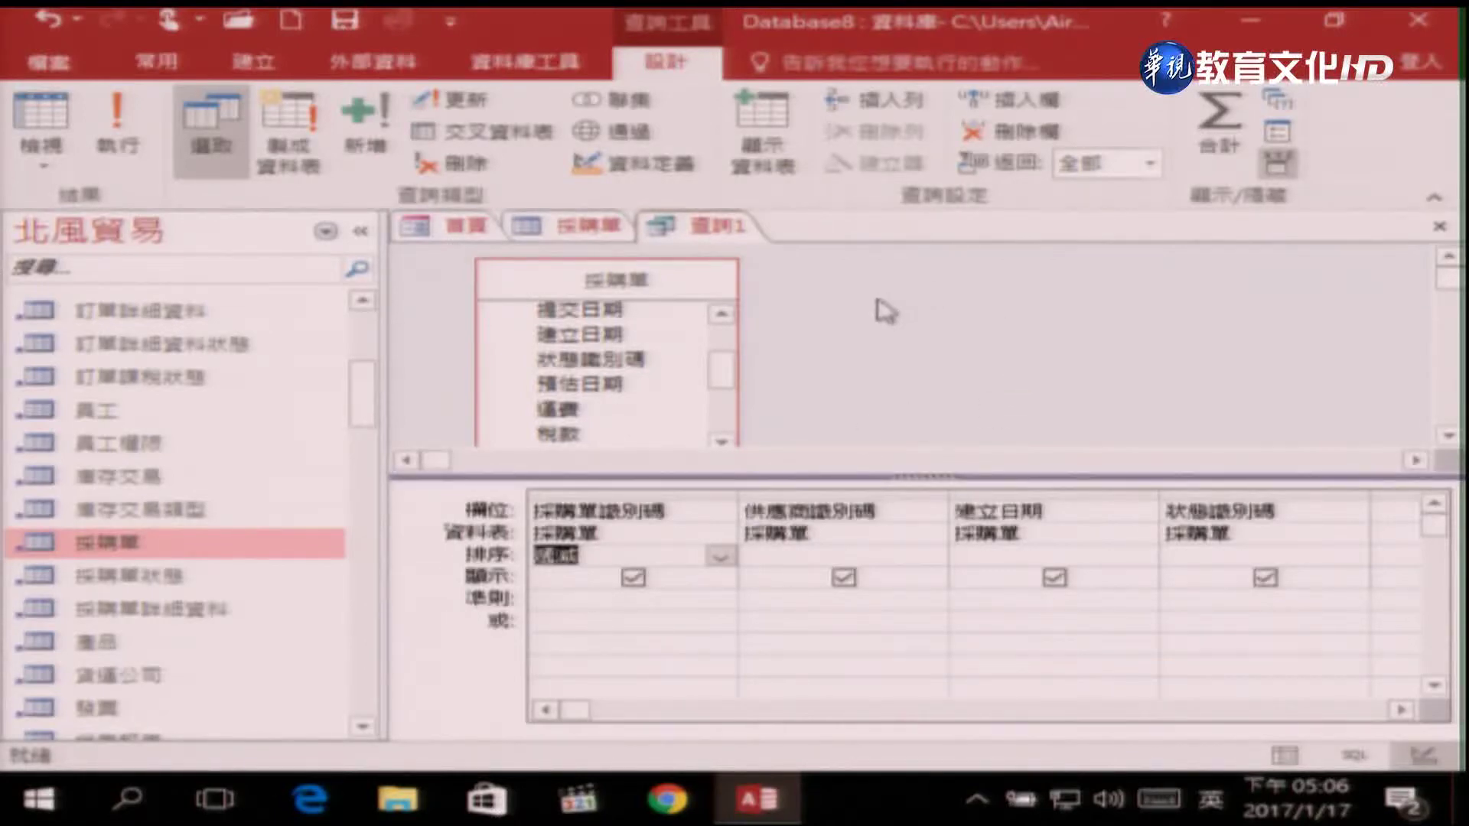
# - Close the database and save the query's design under the name 查詢核准的清單
pyautogui.click(1437, 27)
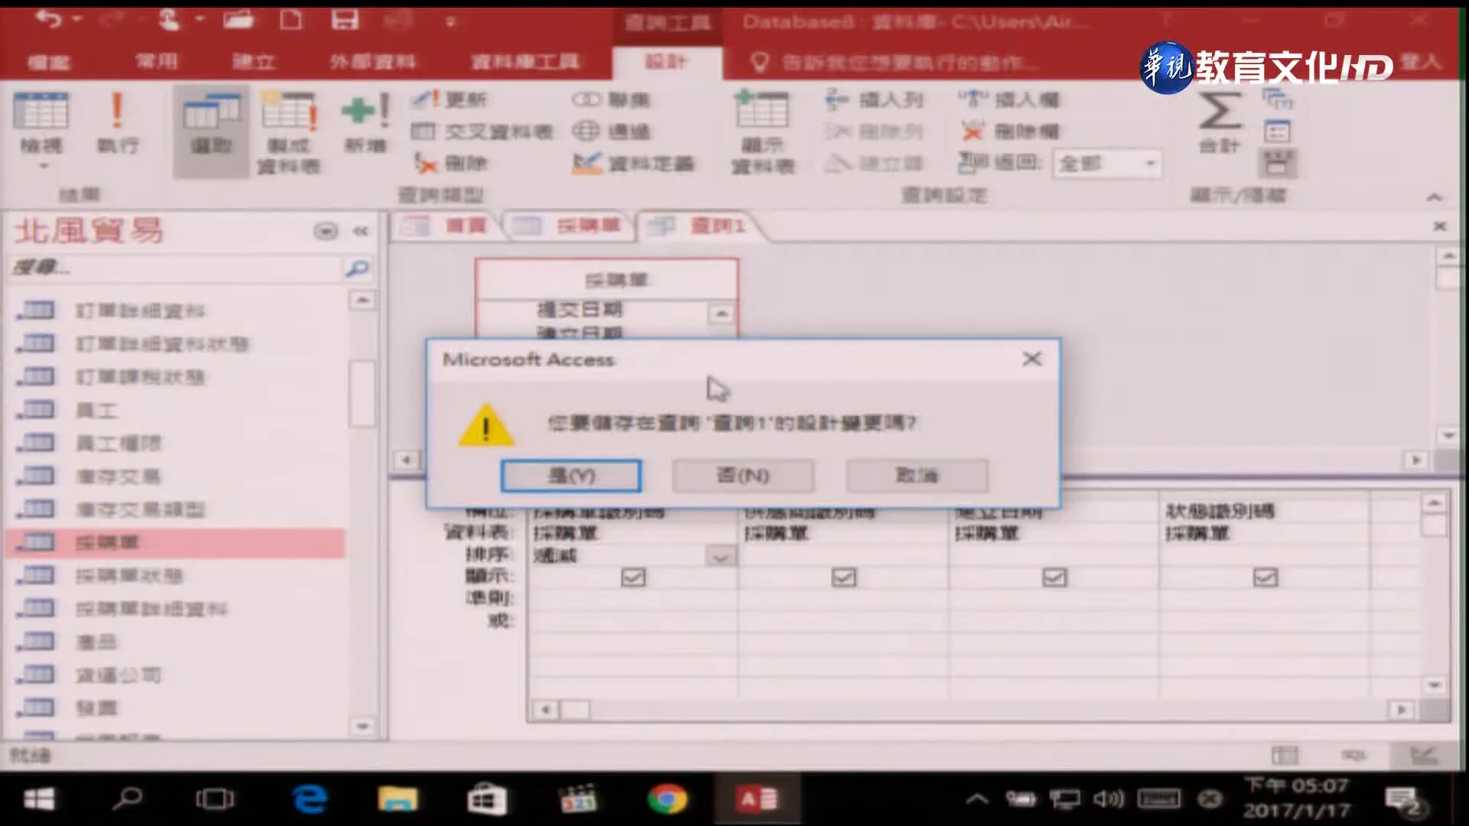
pyautogui.click(629, 482)
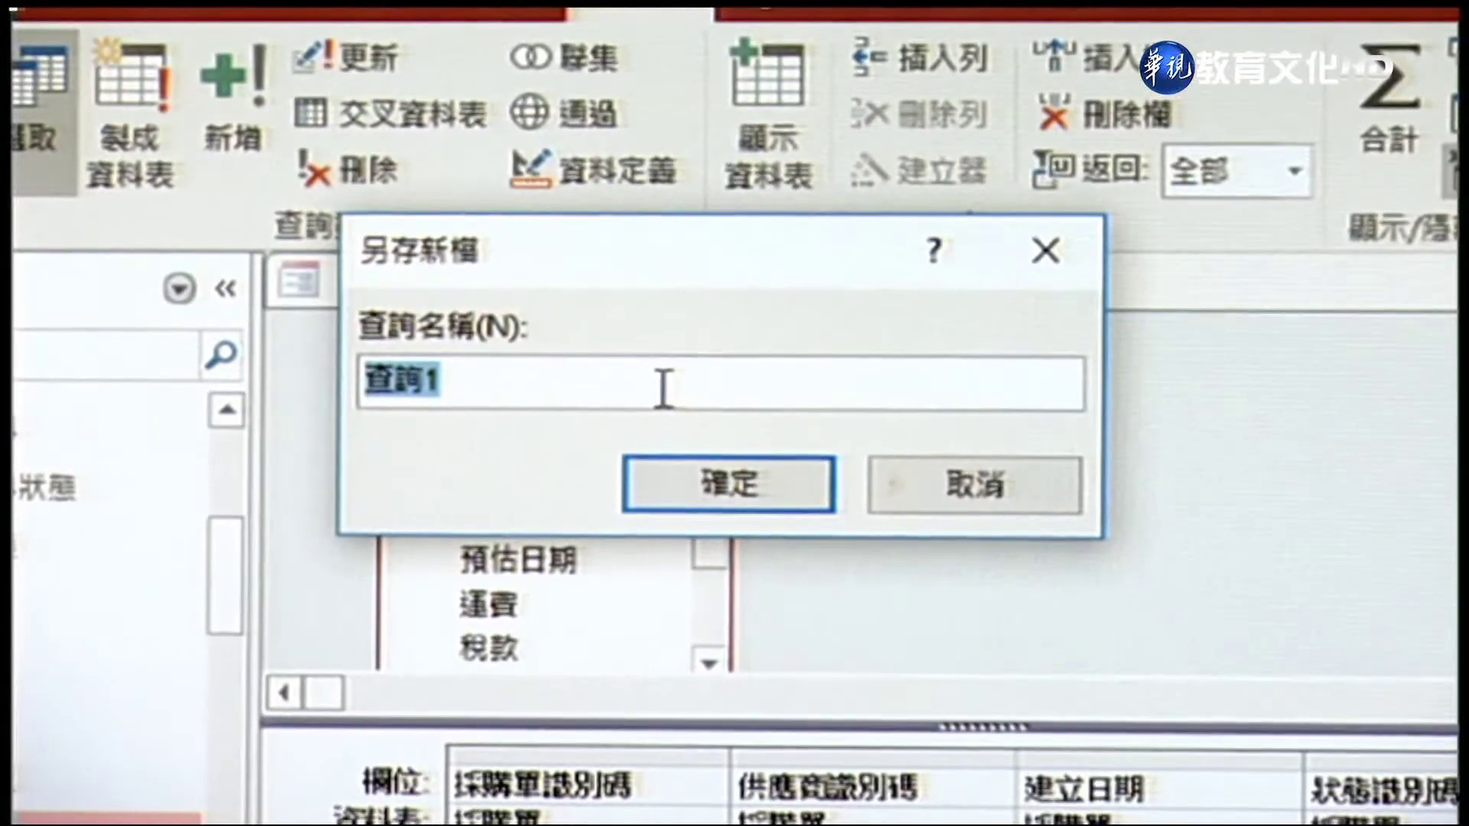
pyautogui.click(663, 388)
pyautogui.press('BackSpace')
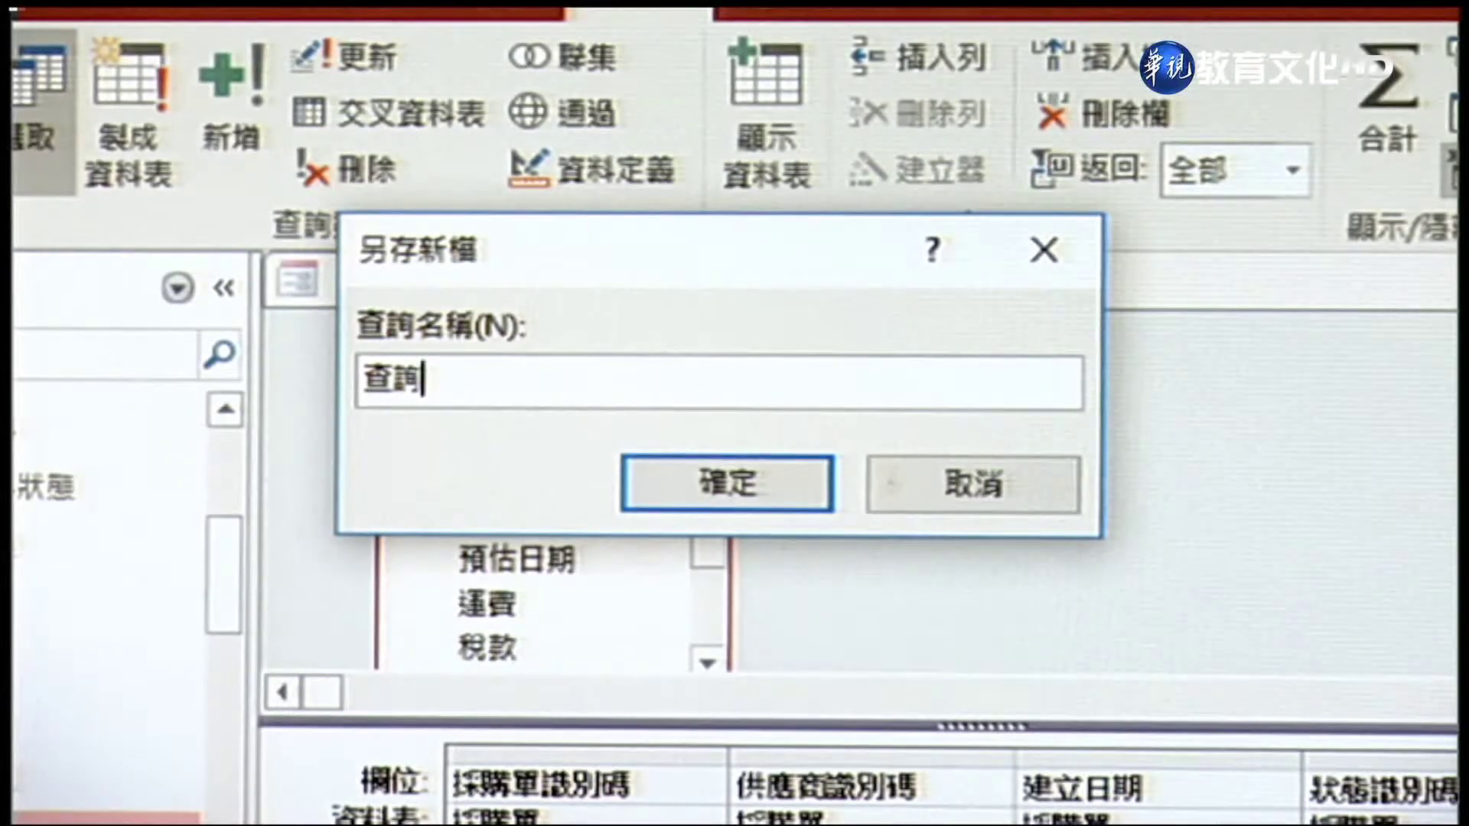
pyautogui.write('核銷')
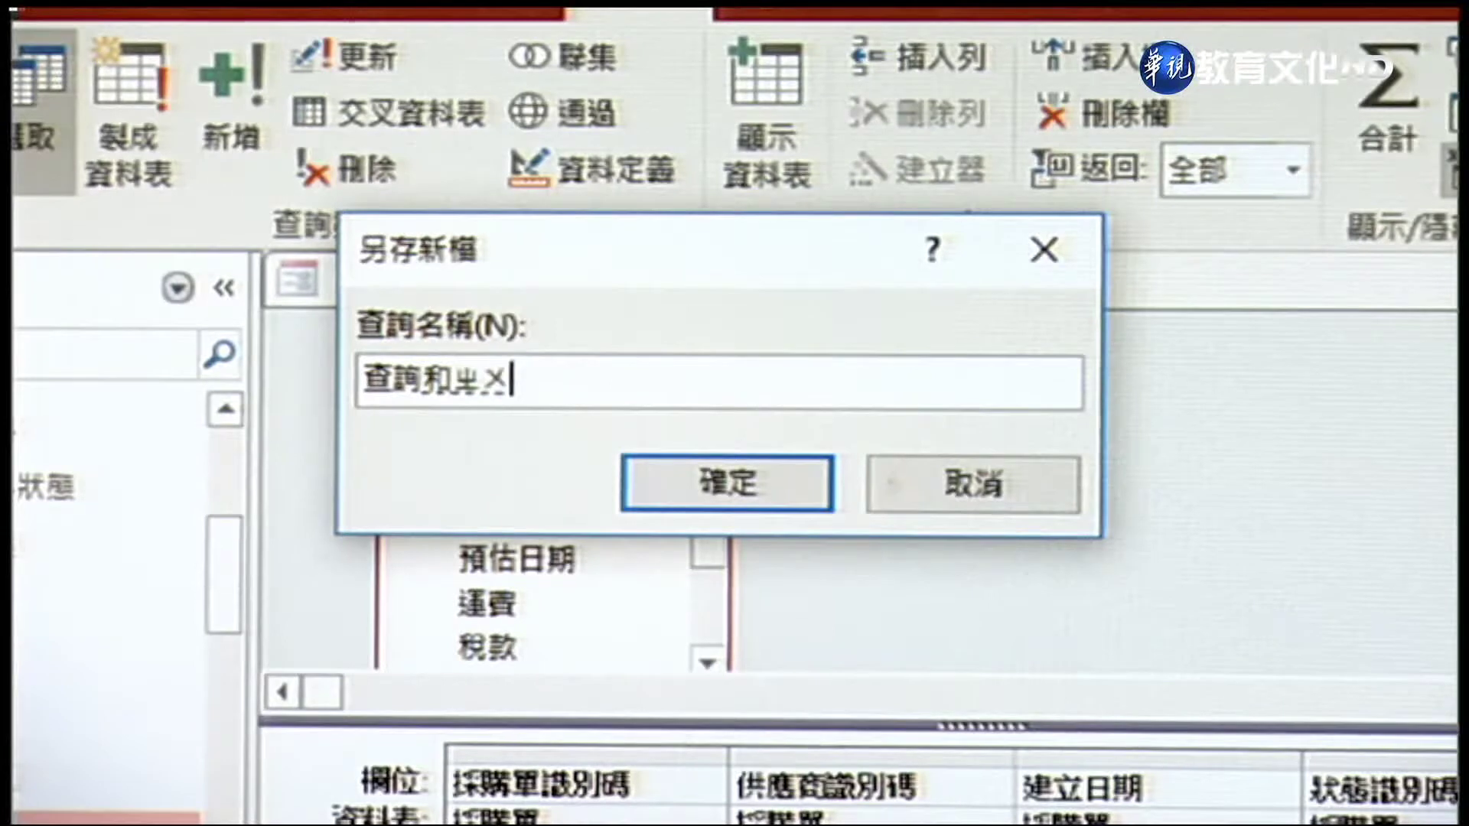
pyautogui.press('BackSpace')
pyautogui.press('BackSpace')
pyautogui.write('核准')
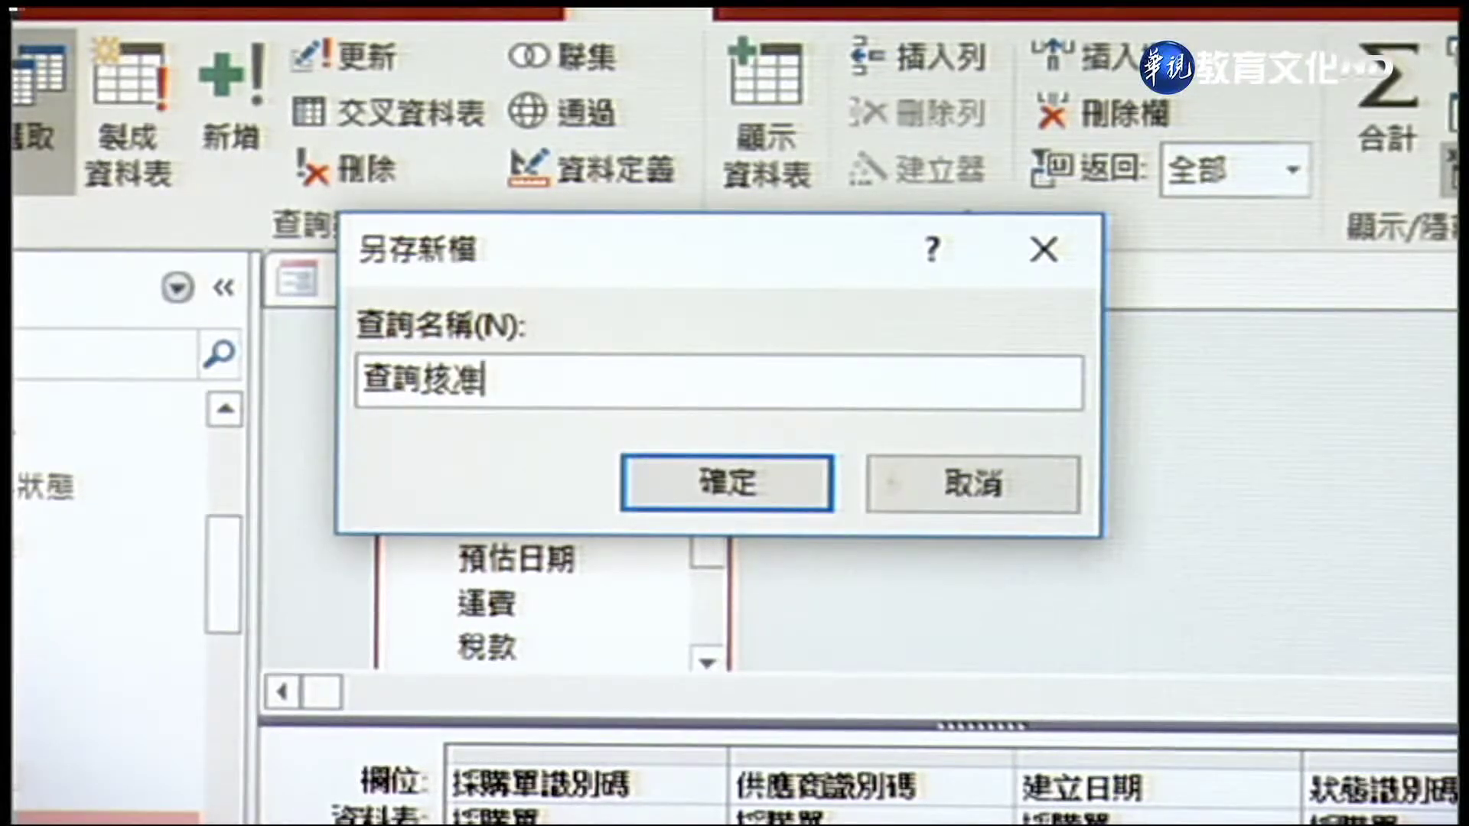
pyautogui.write('ㄉㄜ')
pyautogui.write('的')
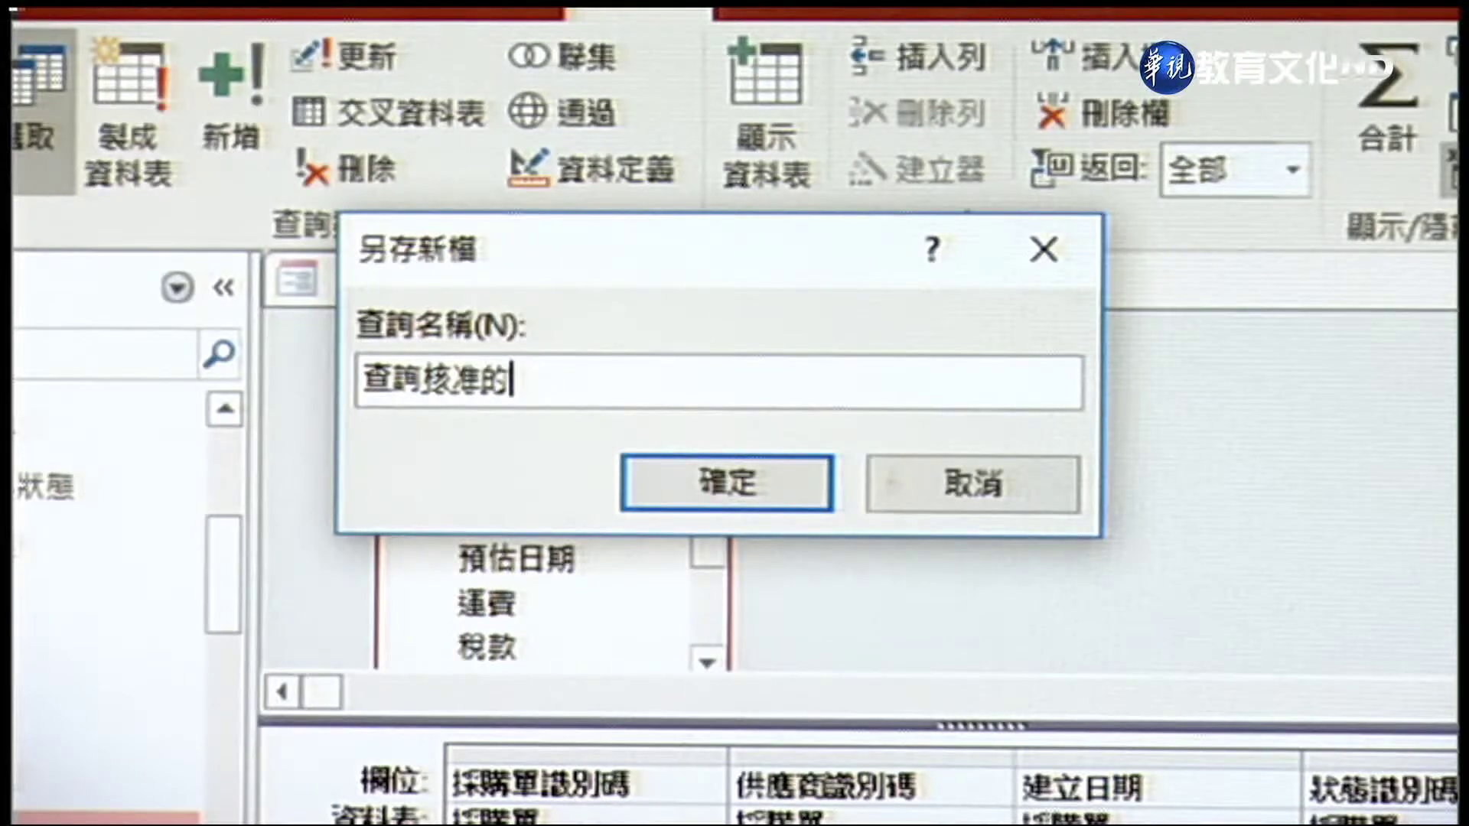
pyautogui.write('ㄑㄧㄥ清單')
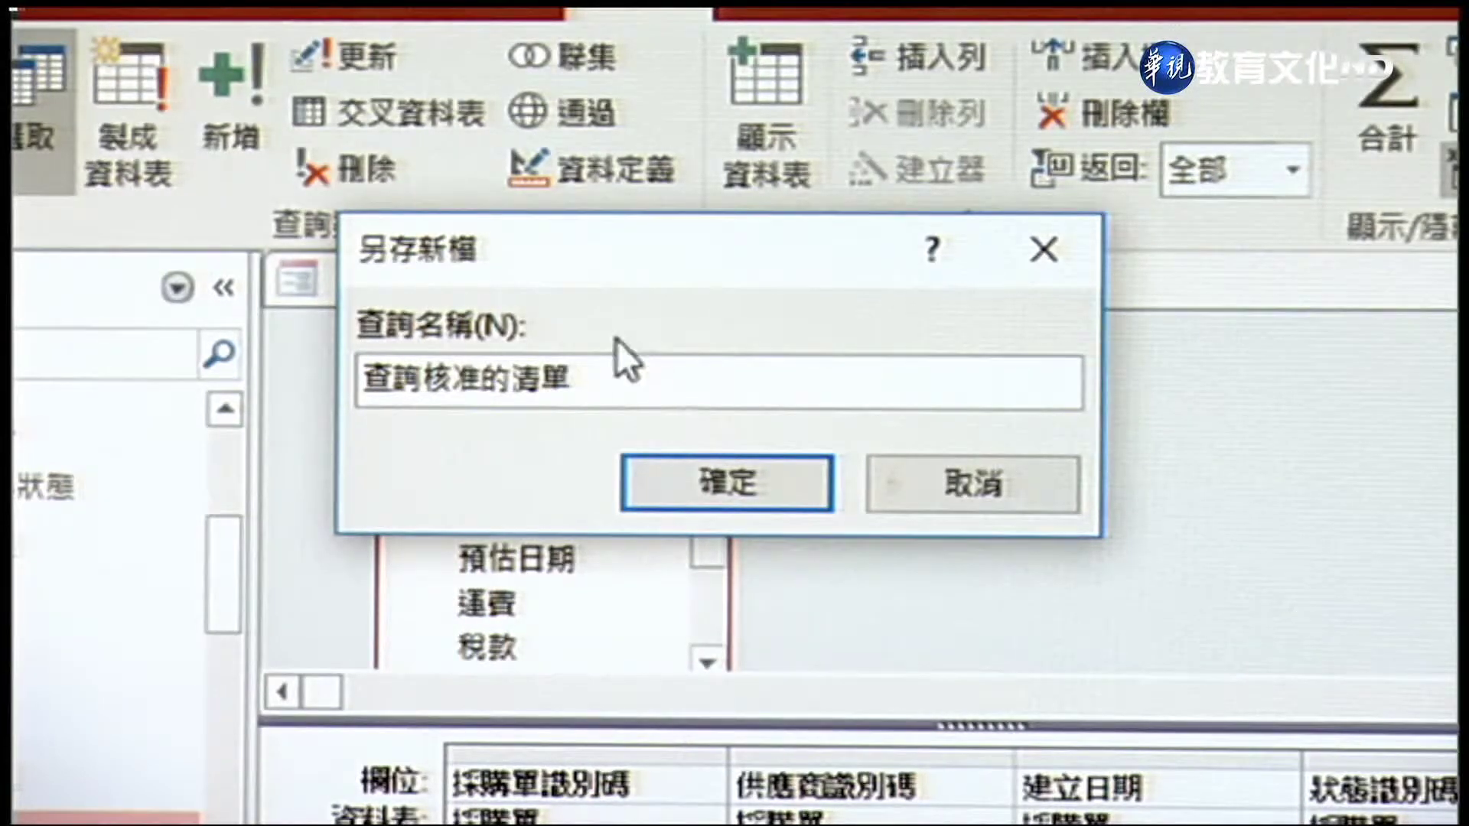
pyautogui.click(682, 463)
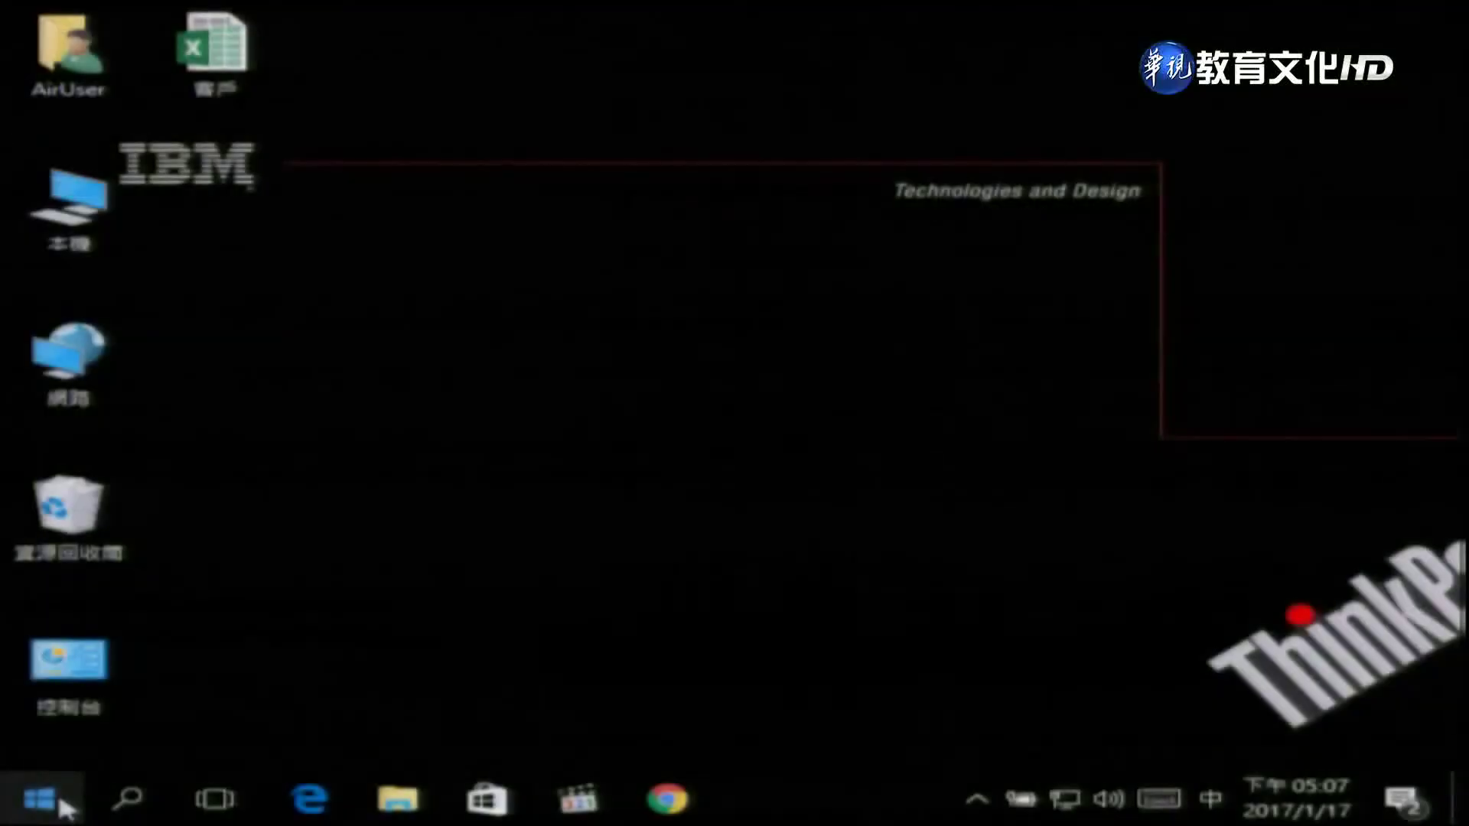
# - Start Access again, open the recent database Database8 and log in as the preselected employee
pyautogui.click(61, 802)
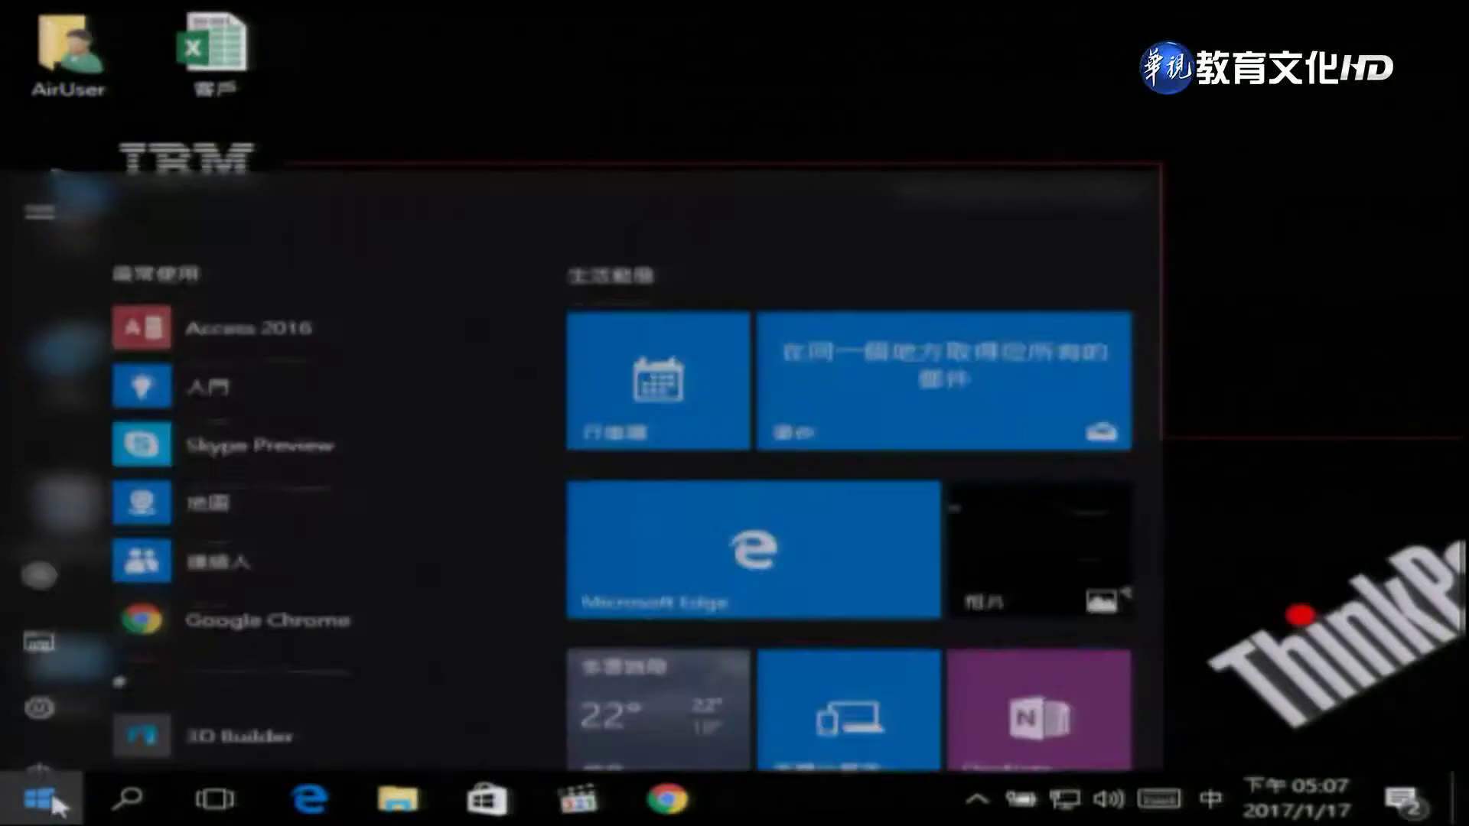
pyautogui.click(235, 669)
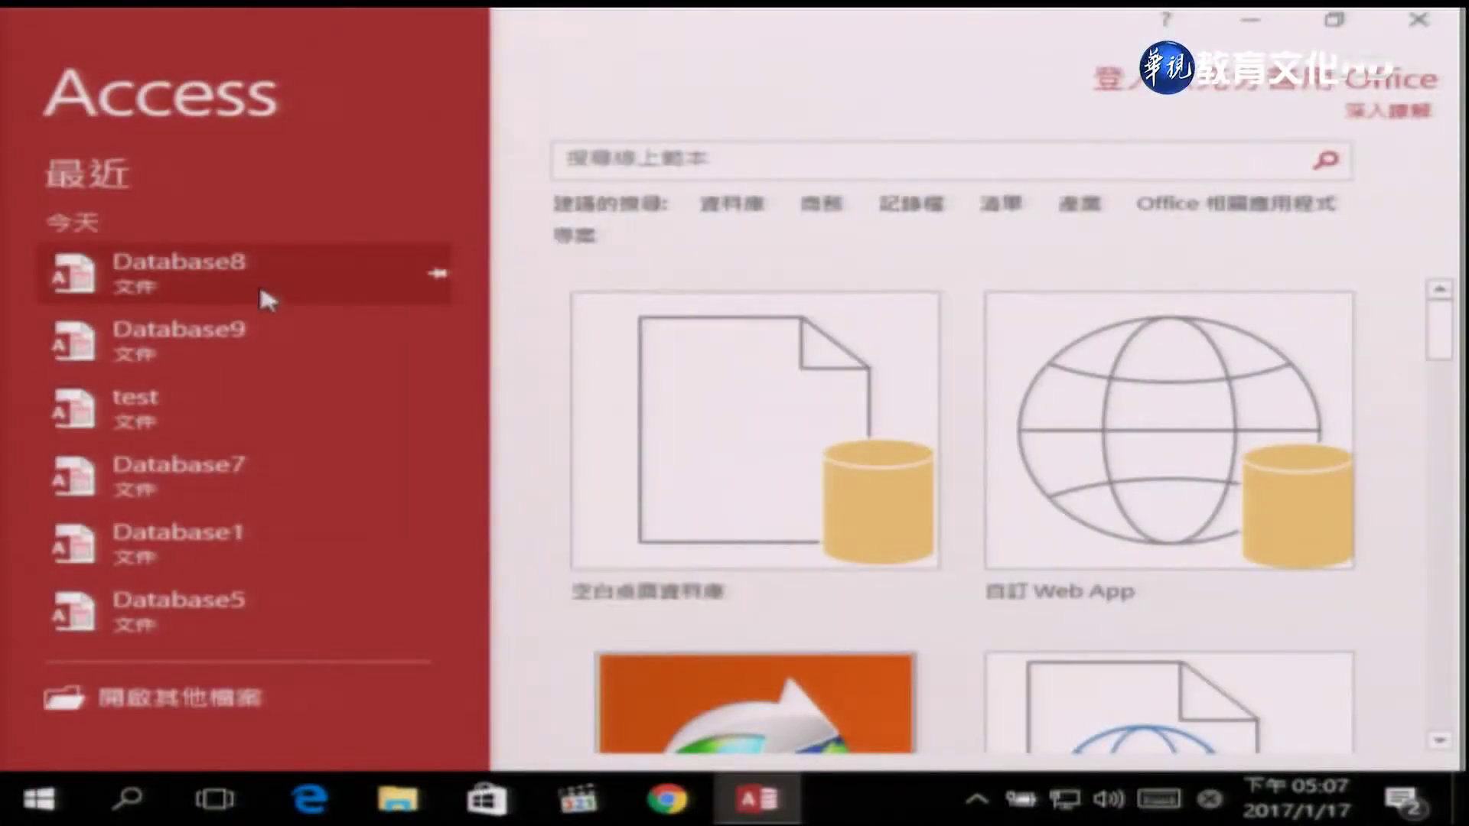
pyautogui.click(260, 295)
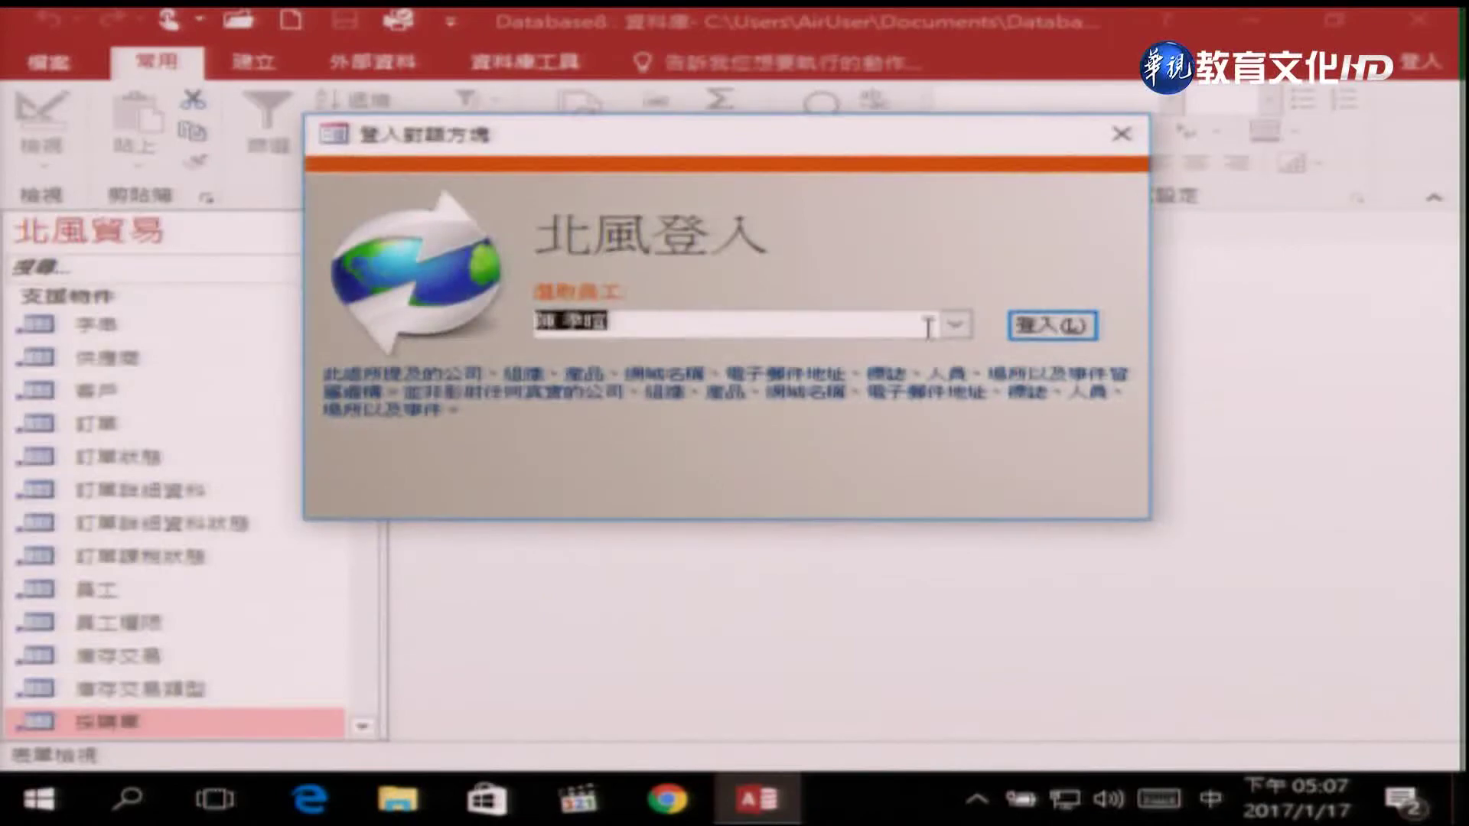
pyautogui.click(1071, 328)
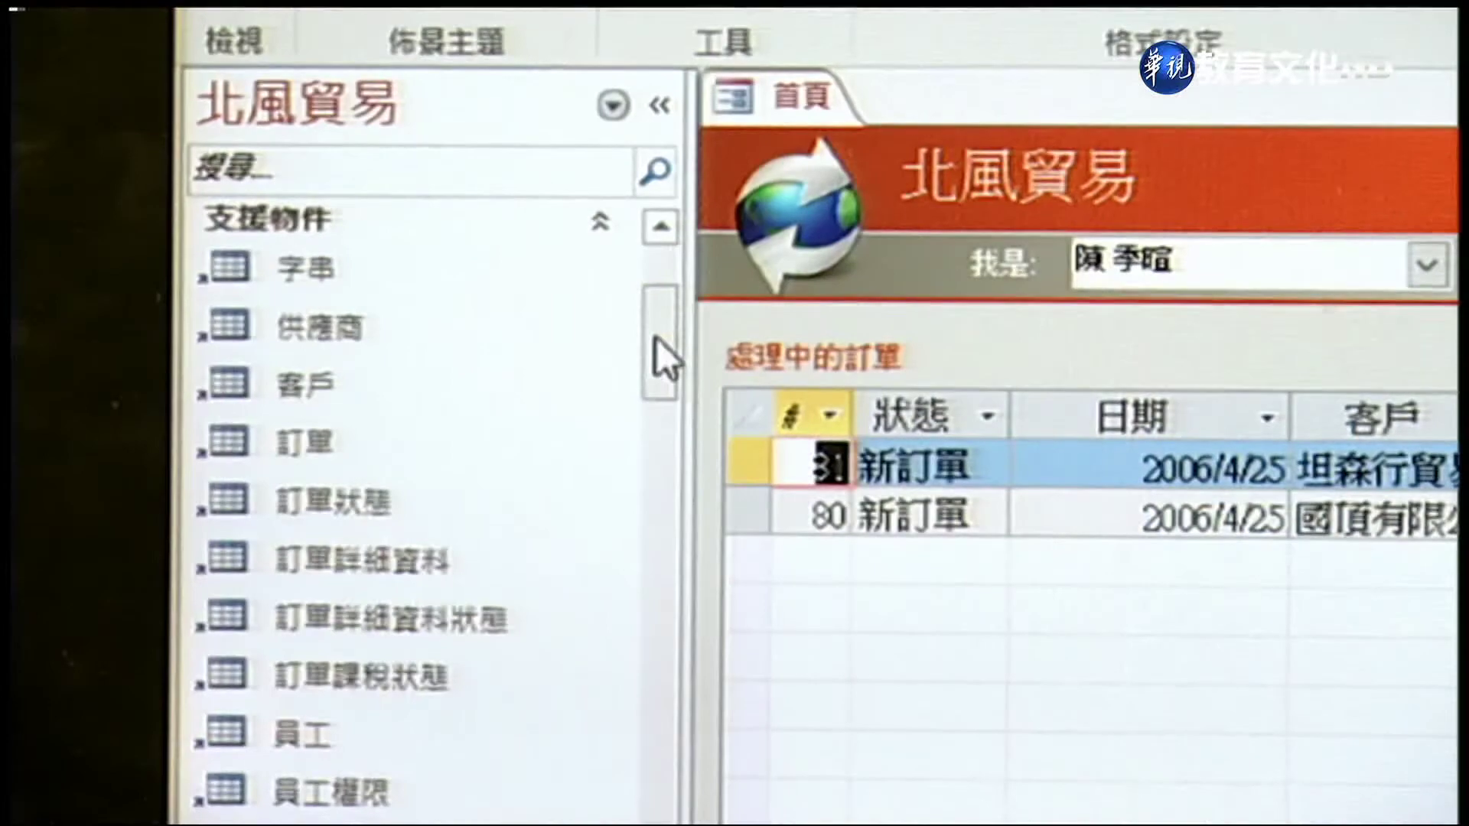
# - Look through the database's object list for the saved query in the 未指定的物件 group
pyautogui.moveTo(359, 376); pyautogui.dragTo(361, 565)
pyautogui.moveTo(665, 651); pyautogui.dragTo(668, 823)
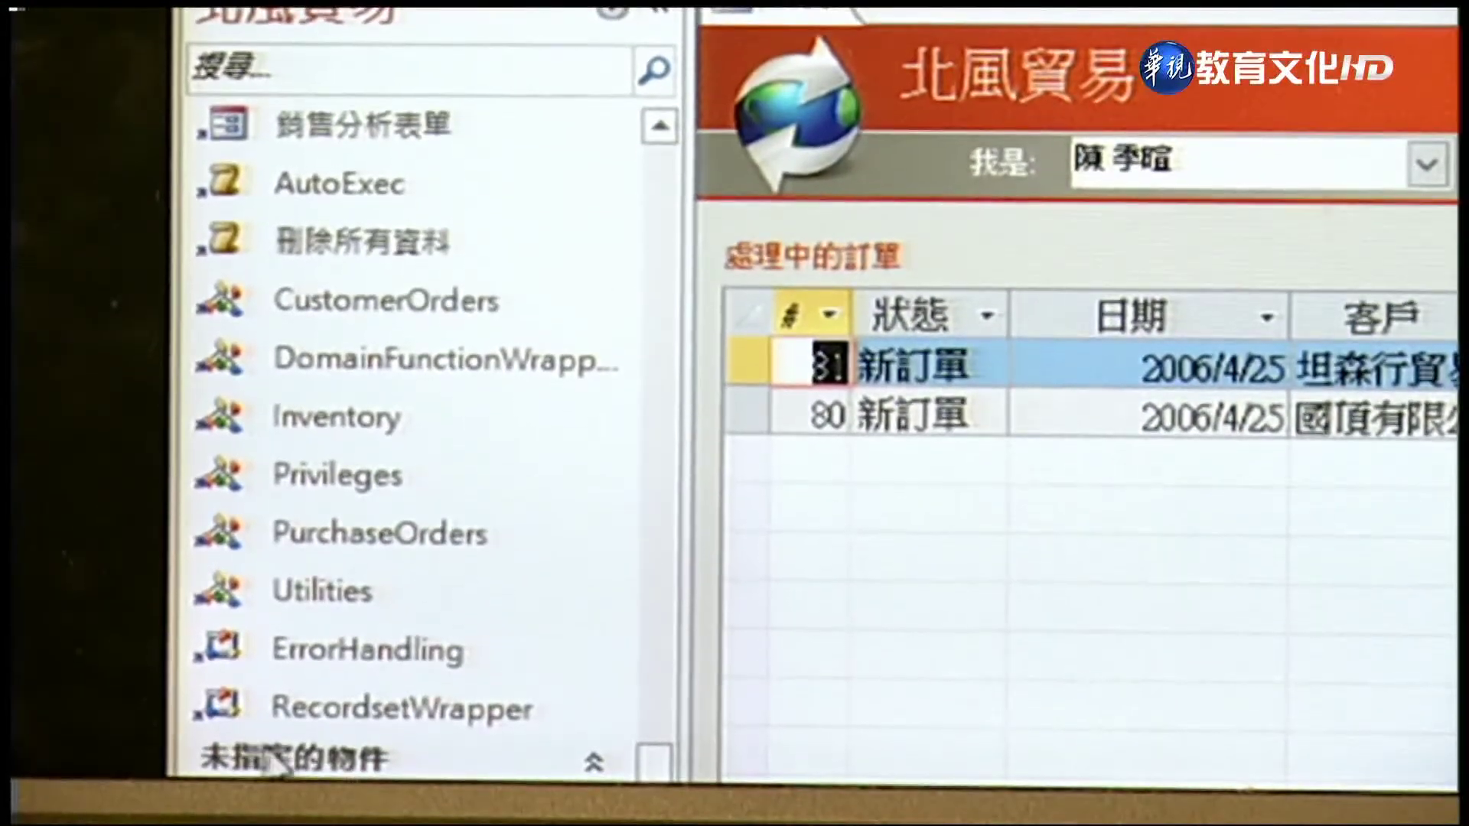